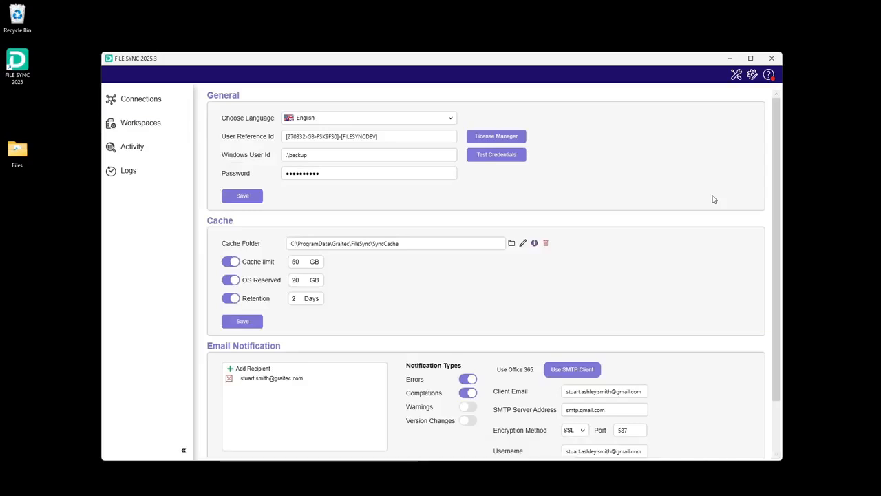
Install the available update, accepting the end-user license agreement terms.
{"action": "left_click", "coordinate": [770, 75]}
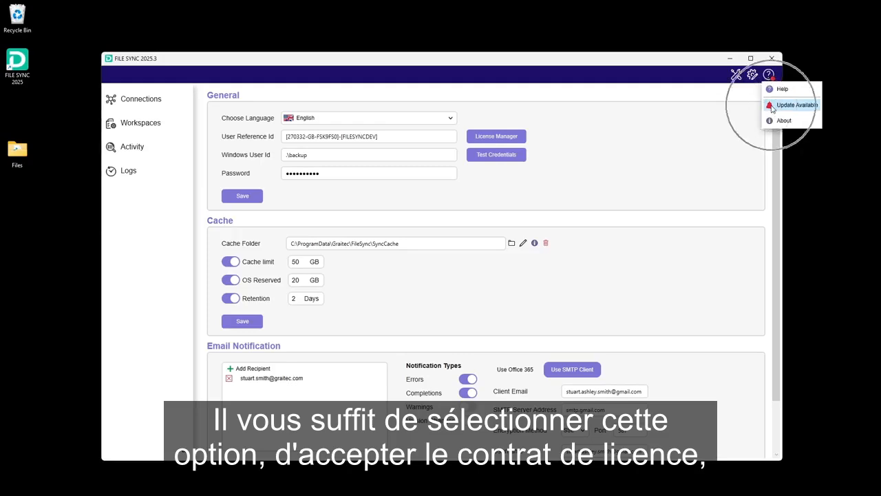
{"action": "left_click", "coordinate": [795, 105]}
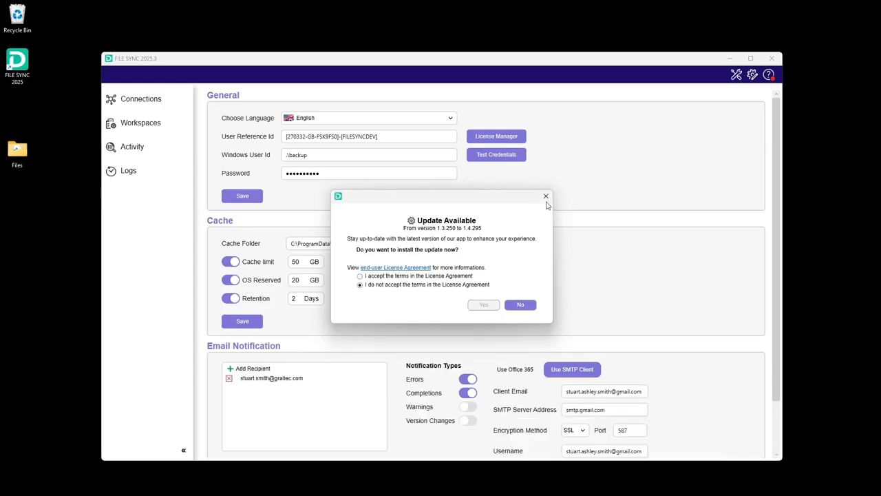
{"action": "left_click", "coordinate": [363, 276]}
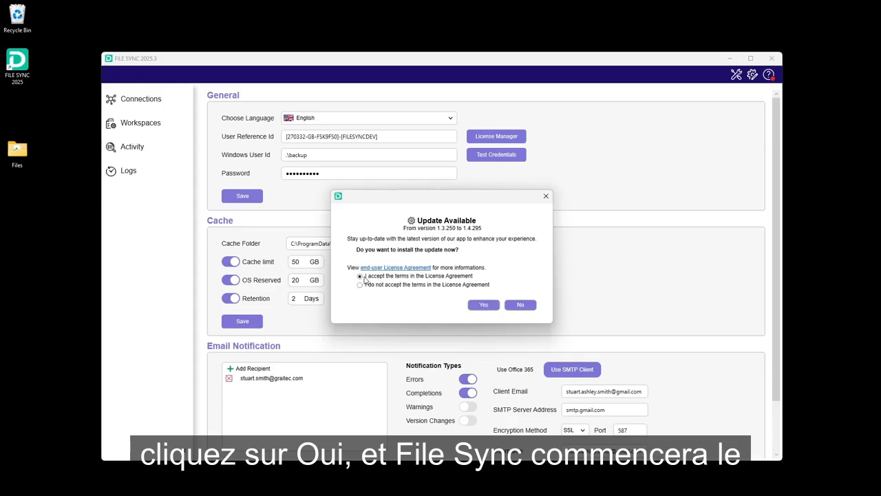
{"action": "left_click", "coordinate": [483, 305]}
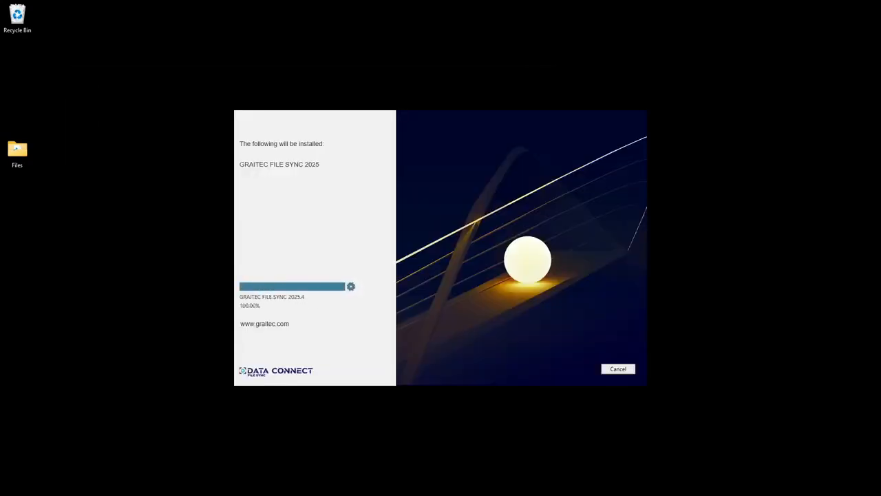
Close the finished installer and launch FILE SYNC 2026 from the desktop.
{"action": "left_click", "coordinate": [628, 372]}
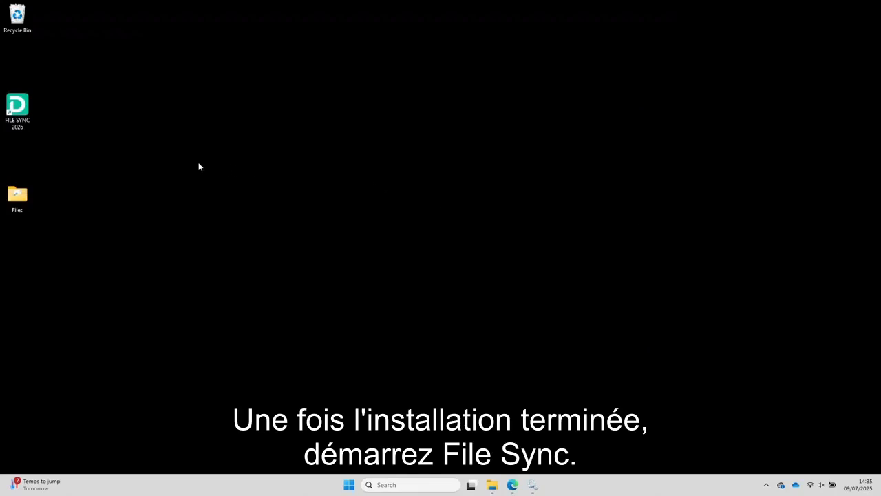
{"action": "double_click", "coordinate": [22, 105]}
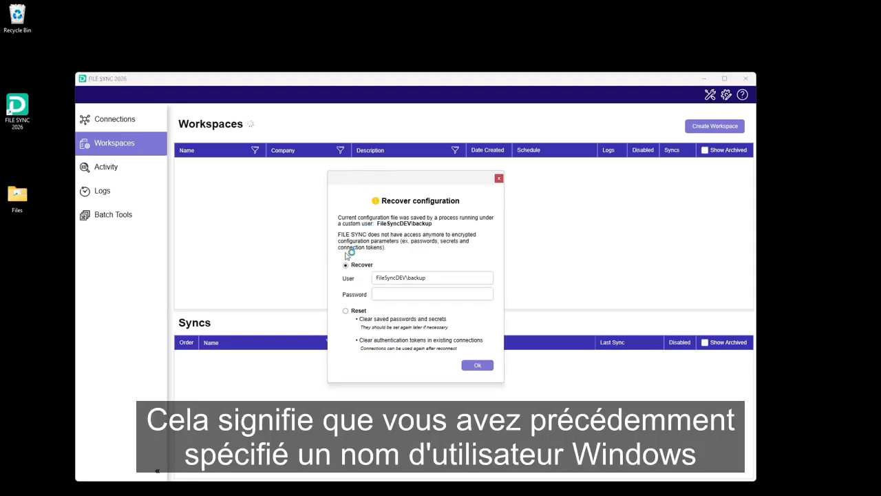
Recover the configuration by entering the custom Windows account's password and confirming.
{"action": "left_click_drag", "start_coordinate": [438, 278], "coordinate": [370, 278]}
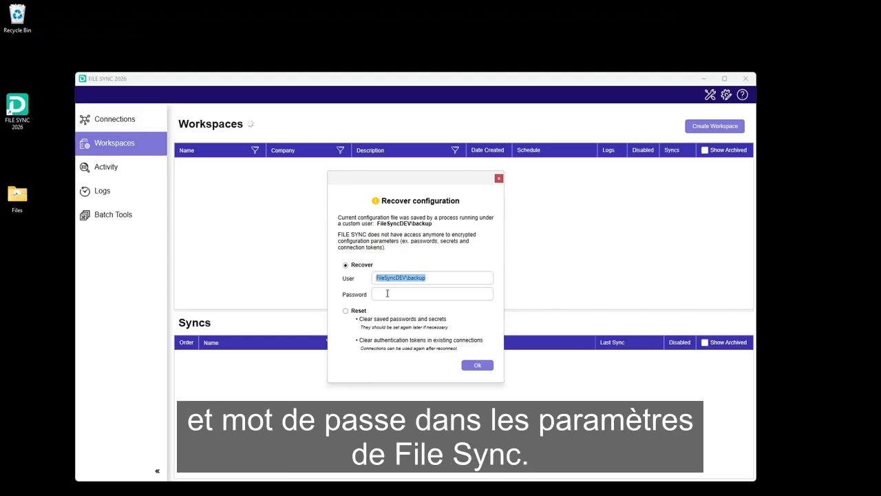
{"action": "left_click", "coordinate": [387, 293]}
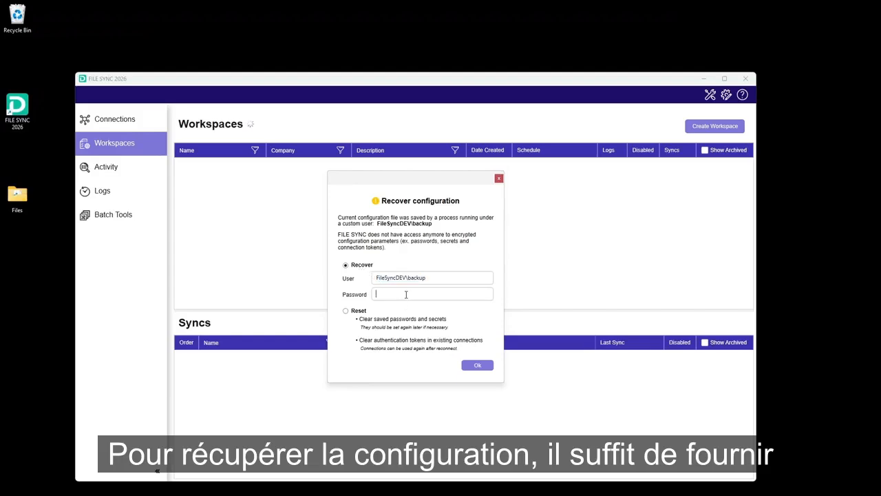
{"action": "type", "text": "*******"}
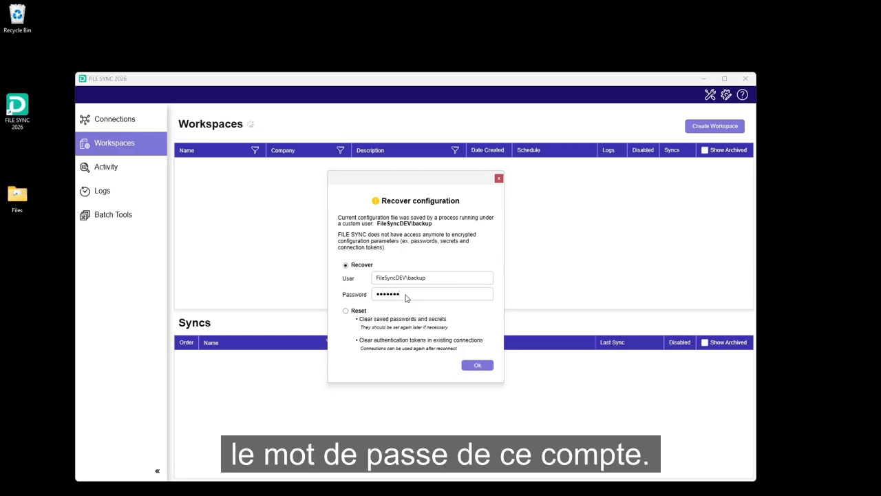
{"action": "type", "text": "***"}
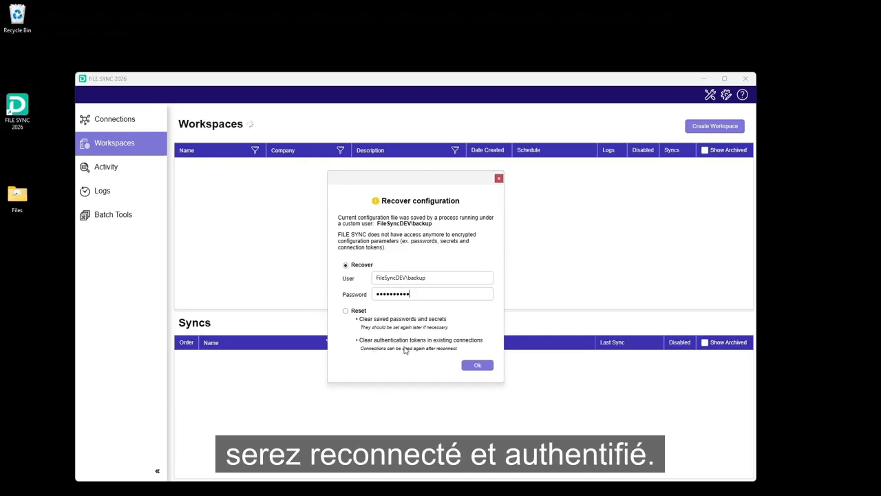
{"action": "left_click", "coordinate": [477, 365]}
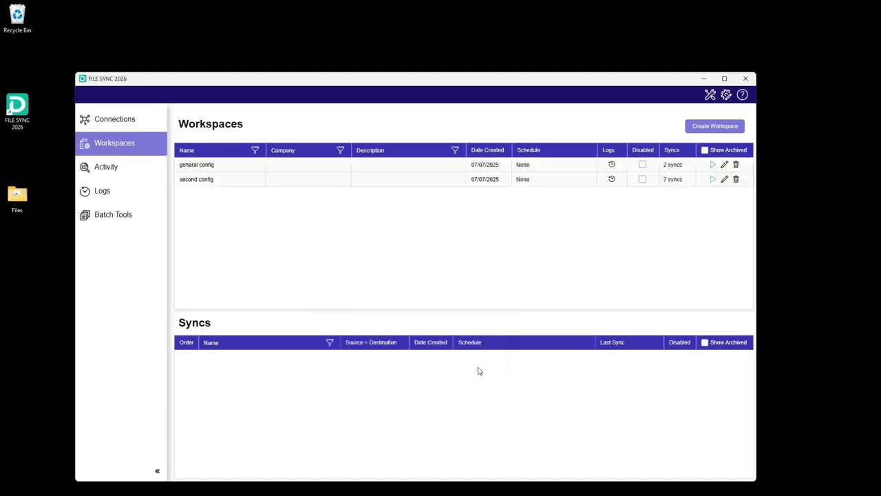
Open the settings page and place the cursor in the Autodesk Client Secret field.
{"action": "left_click", "coordinate": [727, 96]}
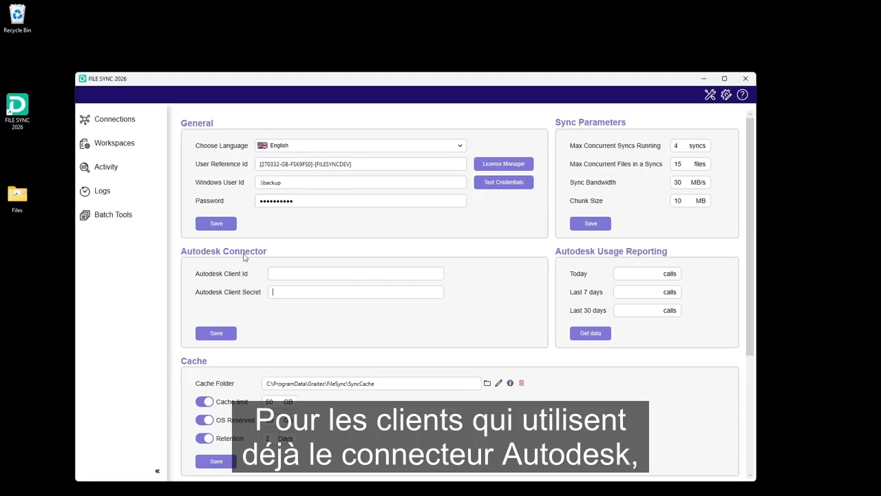
{"action": "left_click", "coordinate": [284, 294]}
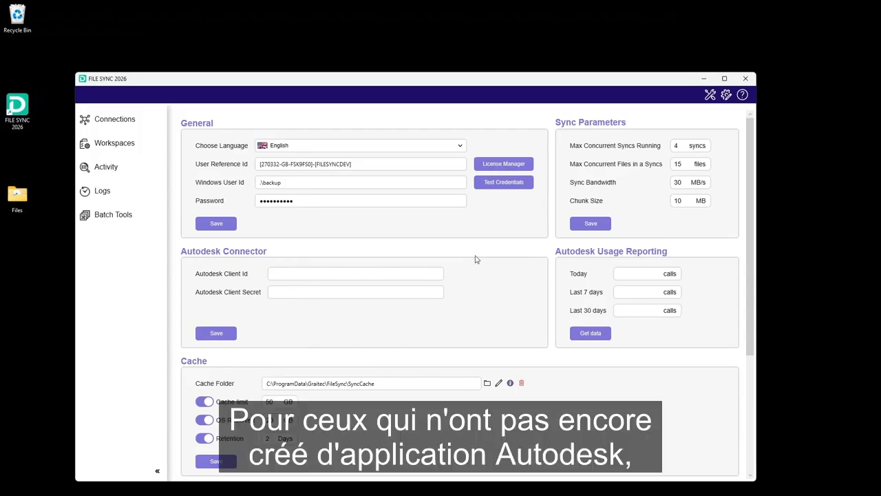
Open Help from the help menu and switch to the FILE SYNC help page in the browser.
{"action": "left_click", "coordinate": [742, 94]}
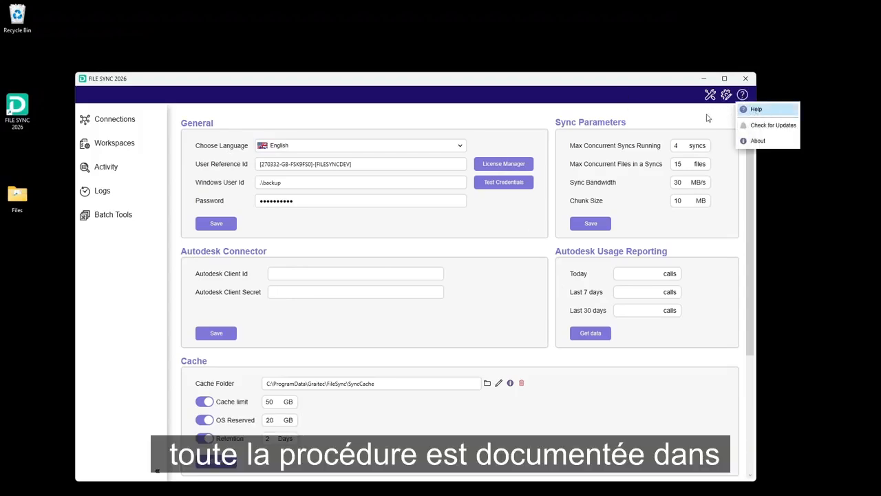
{"action": "left_click", "coordinate": [745, 96]}
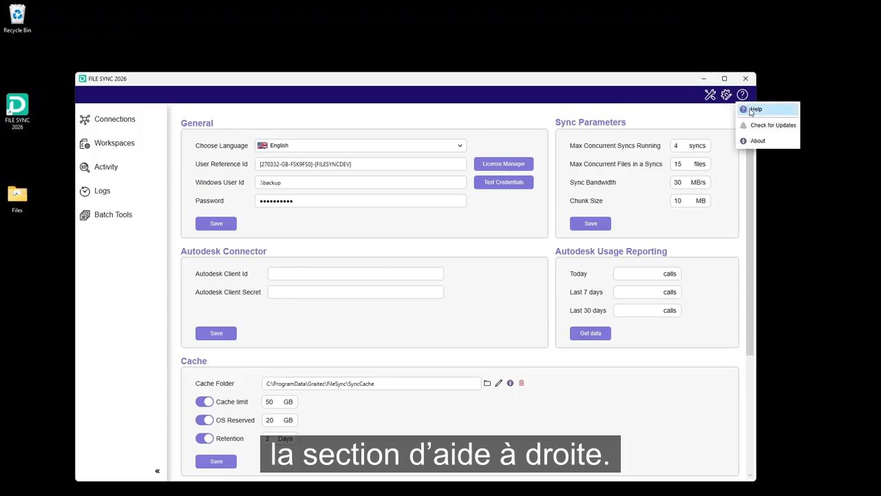
{"action": "key", "text": "super"}
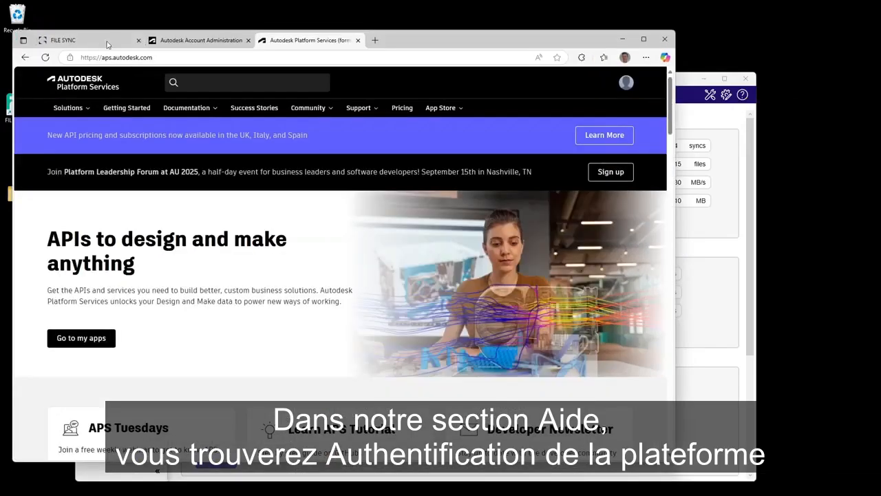
{"action": "left_click", "coordinate": [99, 43]}
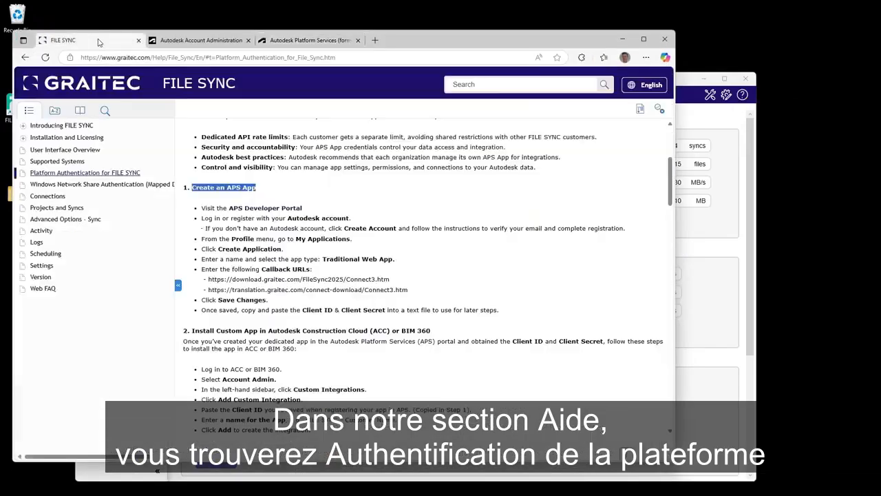
Open the Platform Authentication for FILE SYNC help topic and read through its APS app setup steps.
{"action": "left_click", "coordinate": [67, 174]}
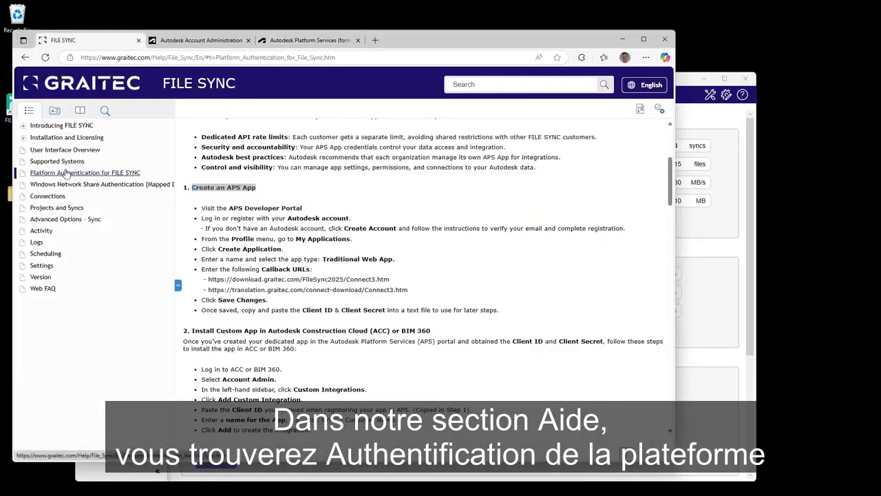
{"action": "mouse_move", "coordinate": [671, 180]}
{"action": "left_mouse_down"}
{"action": "mouse_move", "coordinate": [669, 164]}
{"action": "mouse_move", "coordinate": [670, 176]}
{"action": "left_mouse_up"}
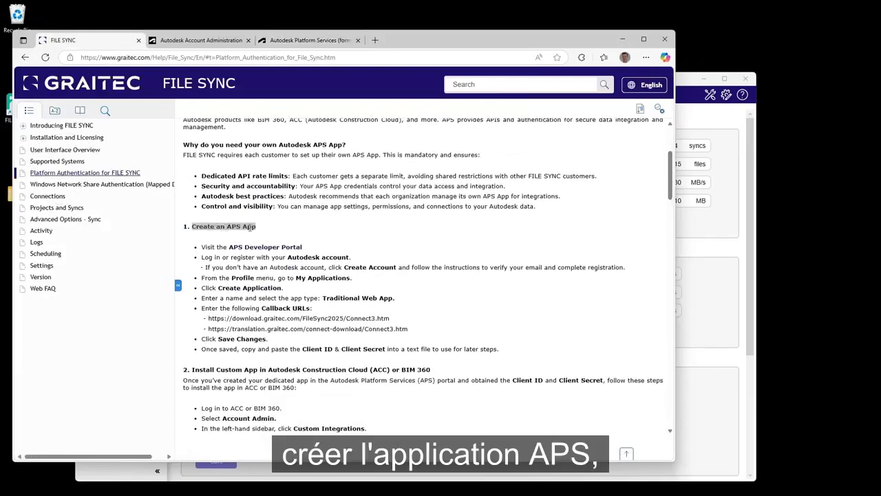
{"action": "scroll", "coordinate": [249, 229], "scroll_direction": "down", "scroll_amount": 1}
{"action": "scroll", "coordinate": [252, 225], "scroll_direction": "down", "scroll_amount": 1}
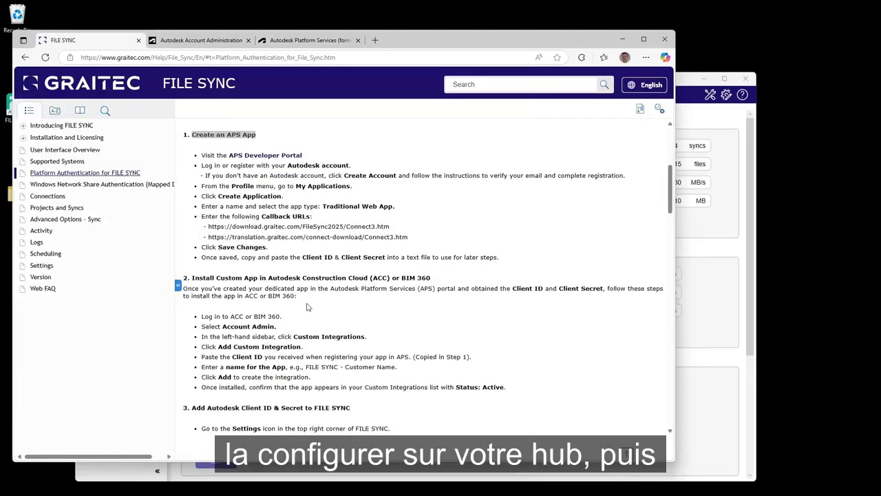
{"action": "scroll", "coordinate": [308, 307], "scroll_direction": "down", "scroll_amount": 4}
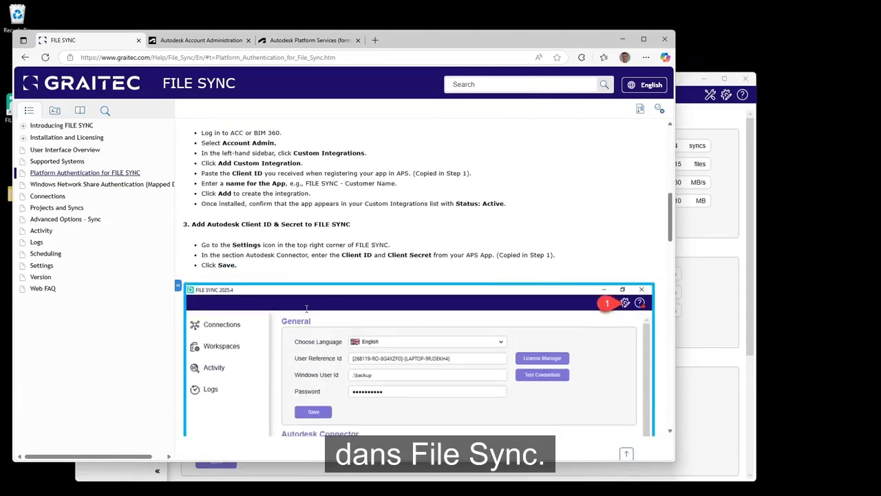
{"action": "scroll", "coordinate": [308, 313], "scroll_direction": "down", "scroll_amount": 4}
{"action": "scroll", "coordinate": [308, 313], "scroll_direction": "up", "scroll_amount": 6}
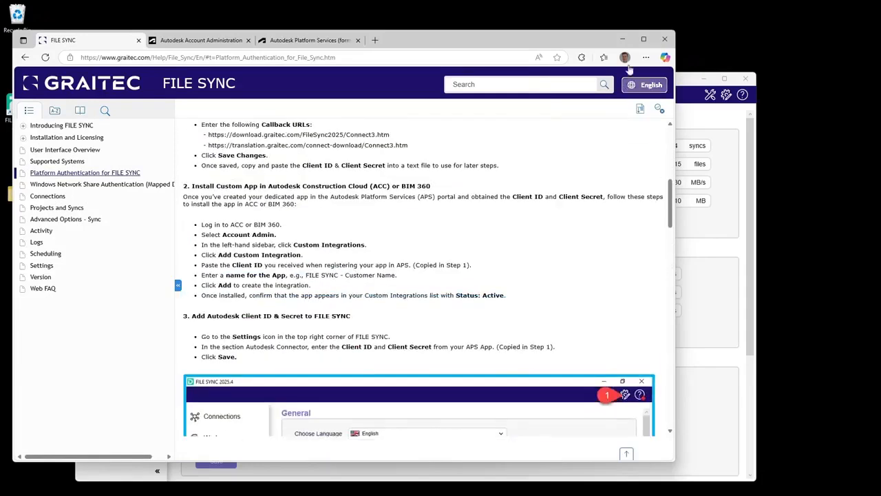
Switch to the Autodesk Platform Services site and open My applications from the profile menu.
{"action": "left_click", "coordinate": [292, 41]}
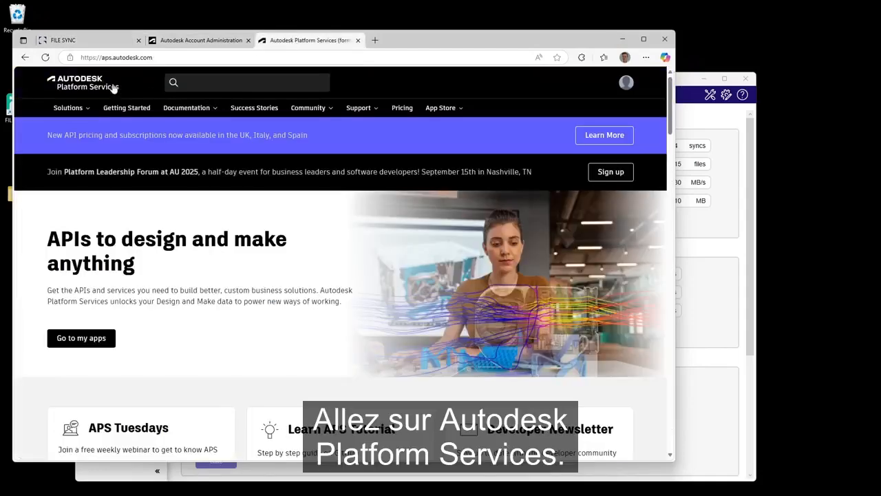
{"action": "left_click", "coordinate": [630, 84]}
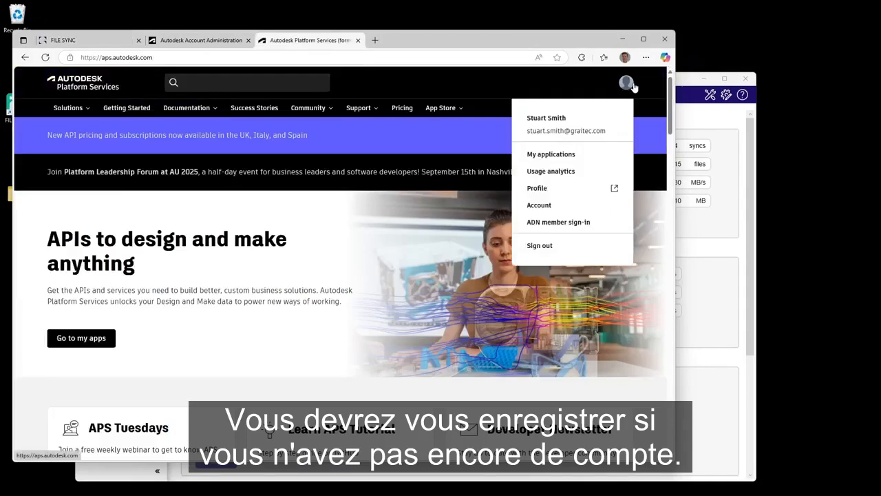
{"action": "left_click", "coordinate": [563, 154]}
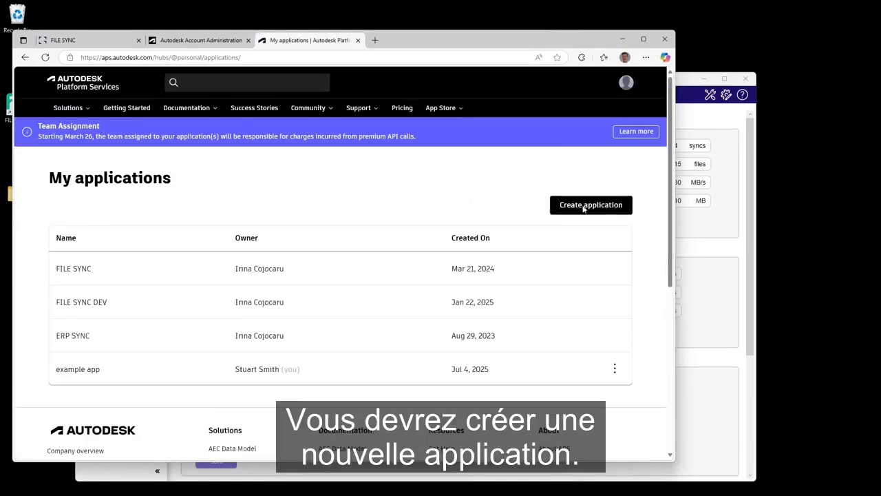
Create a new Traditional Web App application named "customer name - file sync".
{"action": "left_click", "coordinate": [584, 205]}
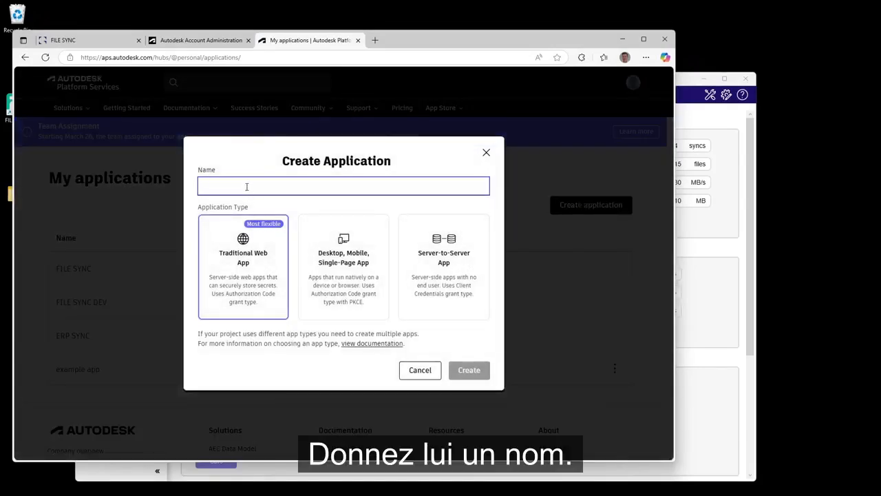
{"action": "type", "text": "customer"}
{"action": "type", "text": "name"}
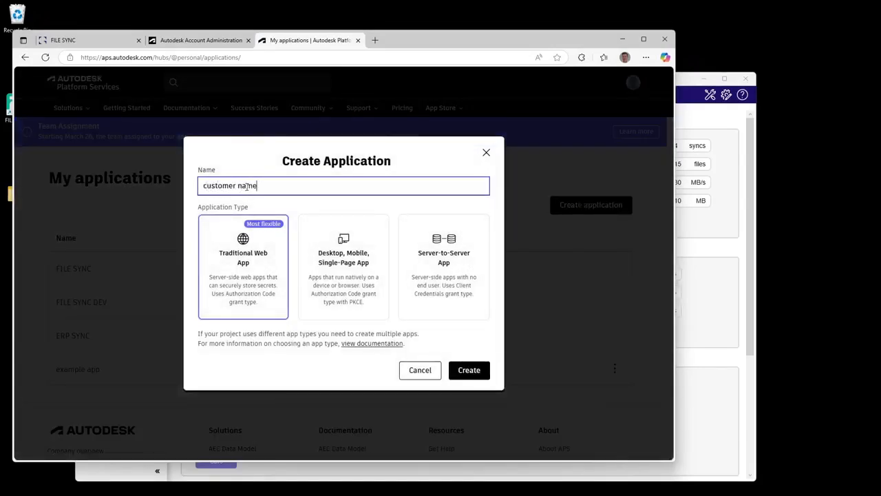
{"action": "type", "text": " - file sync"}
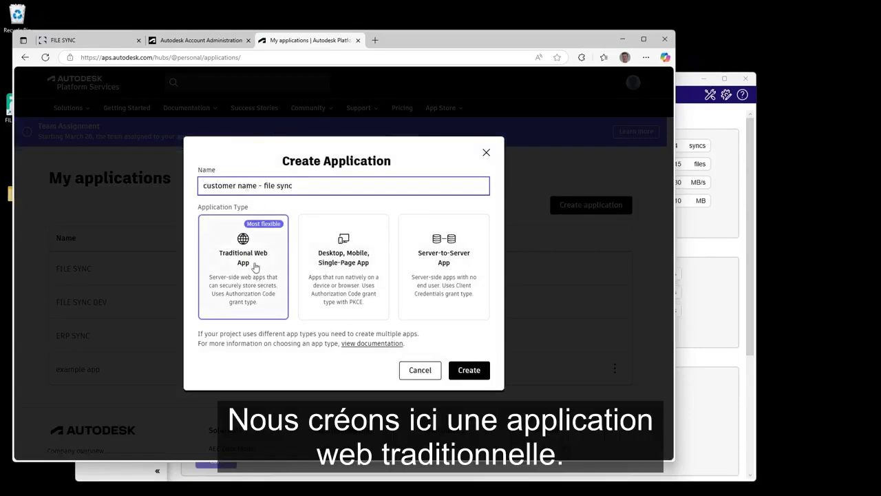
{"action": "left_click", "coordinate": [470, 369]}
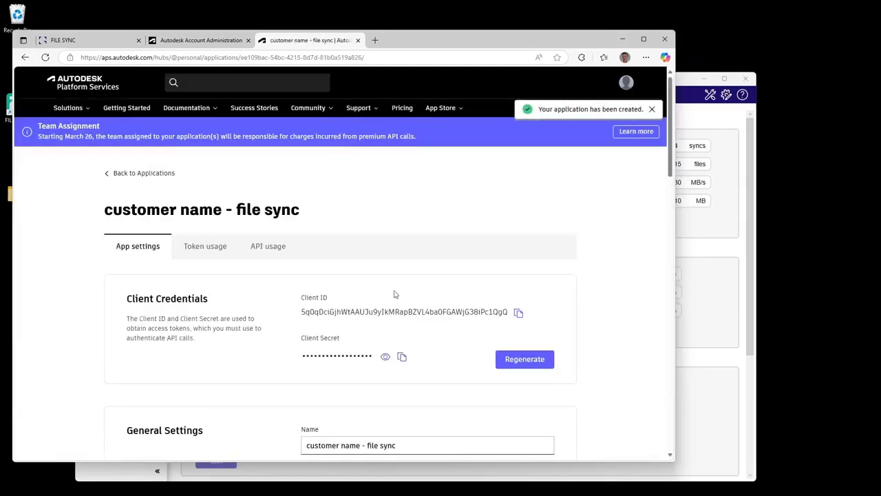
Select the new application's Client ID and its default Callback URL in the app settings.
{"action": "scroll", "coordinate": [379, 244], "scroll_direction": "down", "scroll_amount": 1}
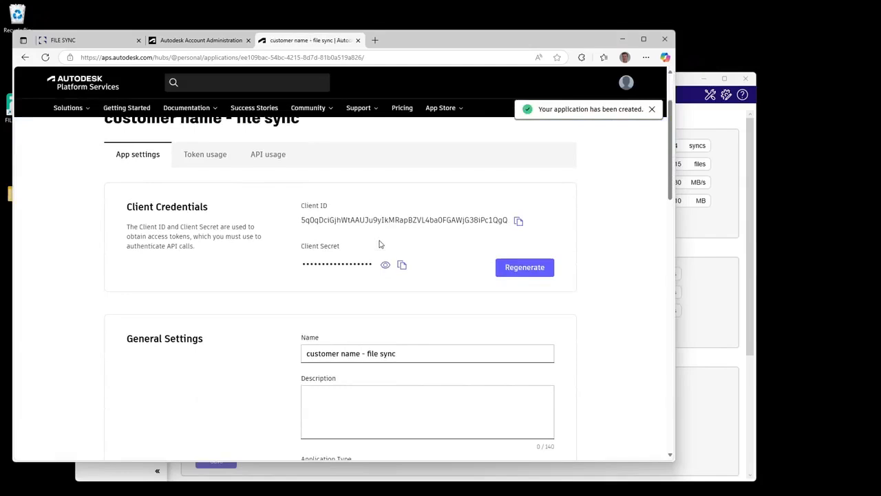
{"action": "left_click_drag", "start_coordinate": [300, 207], "coordinate": [328, 207]}
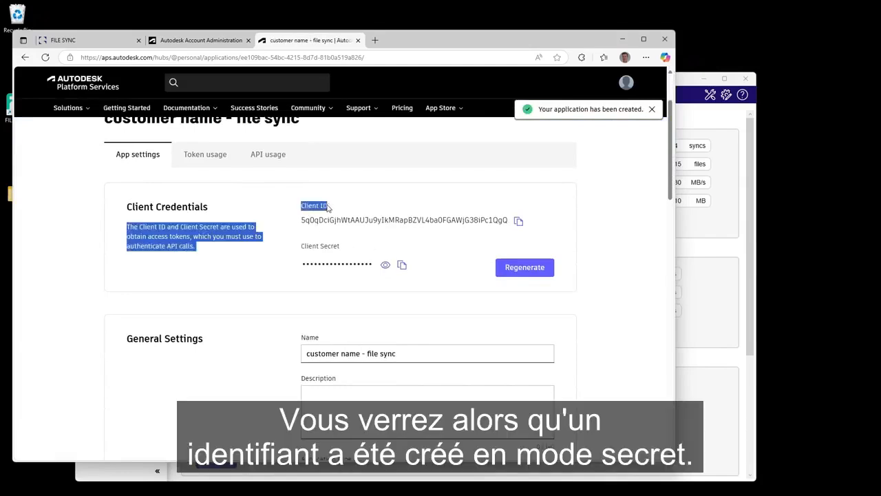
{"action": "double_click", "coordinate": [315, 260]}
{"action": "double_click", "coordinate": [411, 218]}
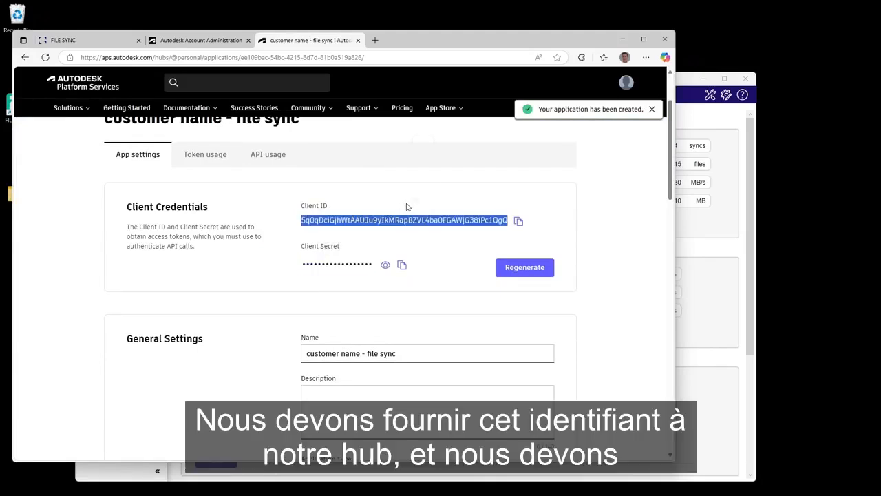
{"action": "double_click", "coordinate": [358, 217]}
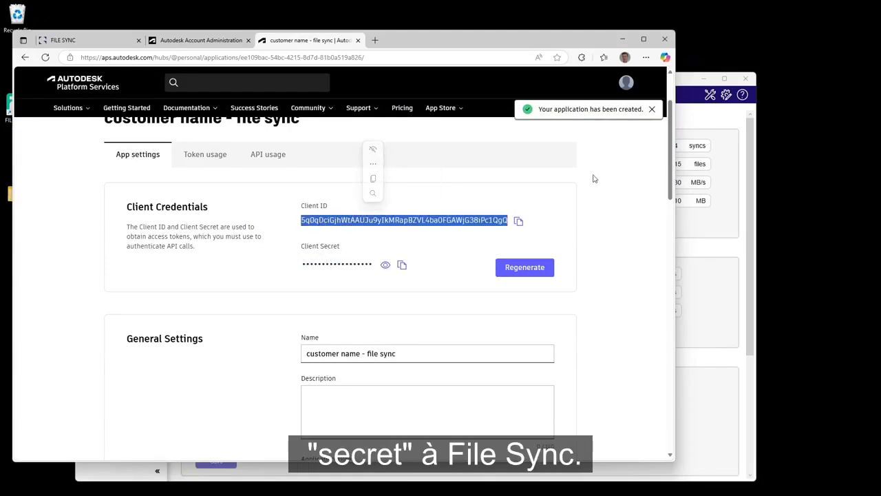
{"action": "left_click_drag", "start_coordinate": [668, 158], "coordinate": [667, 237]}
{"action": "left_click_drag", "start_coordinate": [393, 246], "coordinate": [308, 246]}
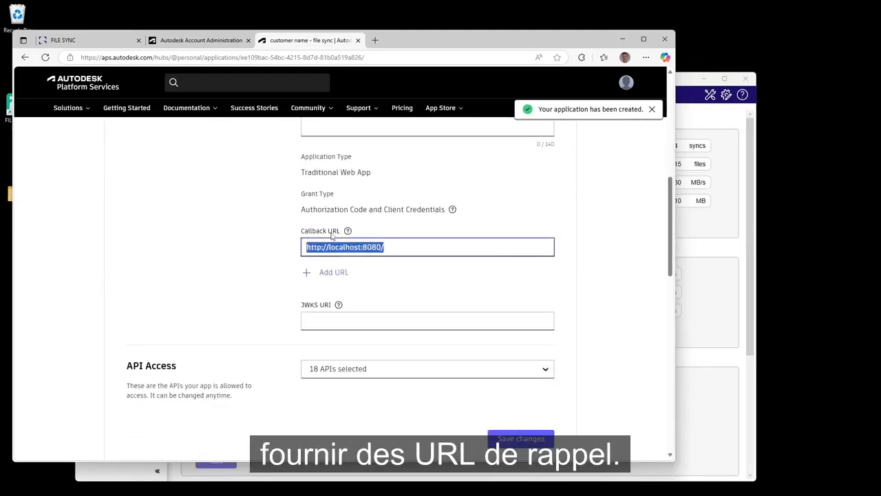
Return to the help page and review the Callback URLs to enter for the app.
{"action": "left_click", "coordinate": [92, 40]}
{"action": "scroll", "coordinate": [242, 192], "scroll_direction": "up", "scroll_amount": 1}
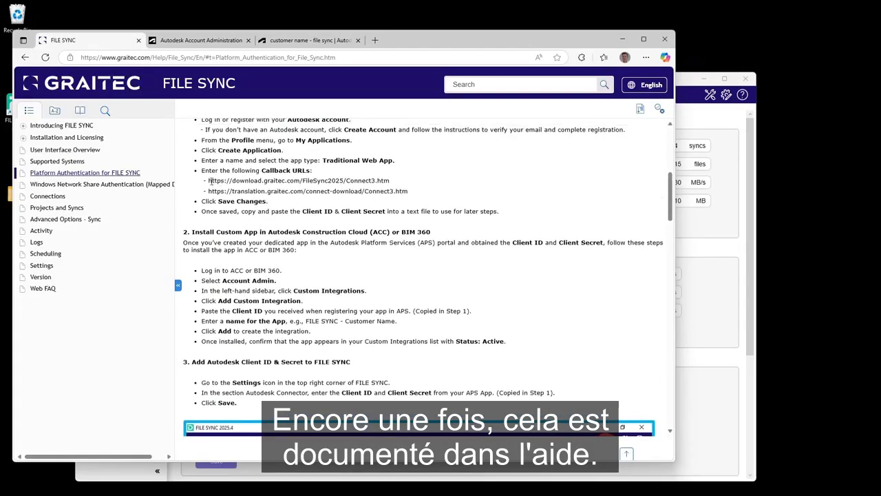
{"action": "left_click_drag", "start_coordinate": [209, 181], "coordinate": [393, 181]}
{"action": "right_click", "coordinate": [357, 182]}
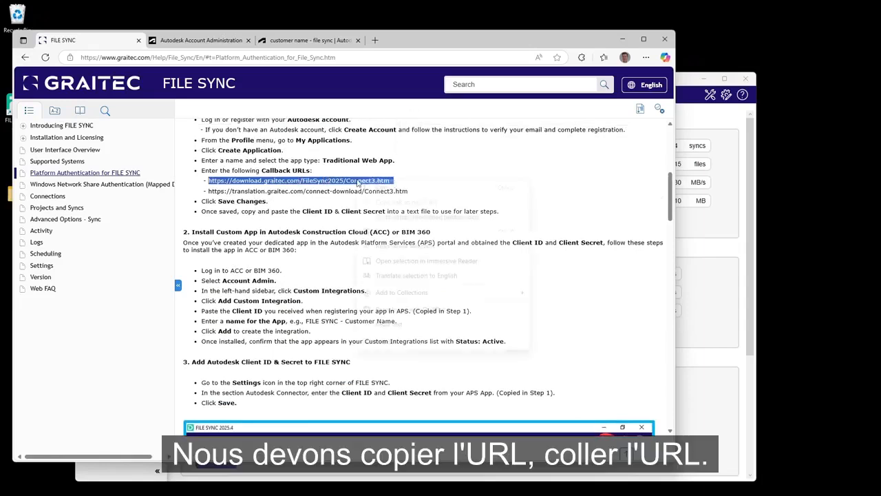
{"action": "left_click", "coordinate": [382, 187]}
{"action": "left_click", "coordinate": [310, 40]}
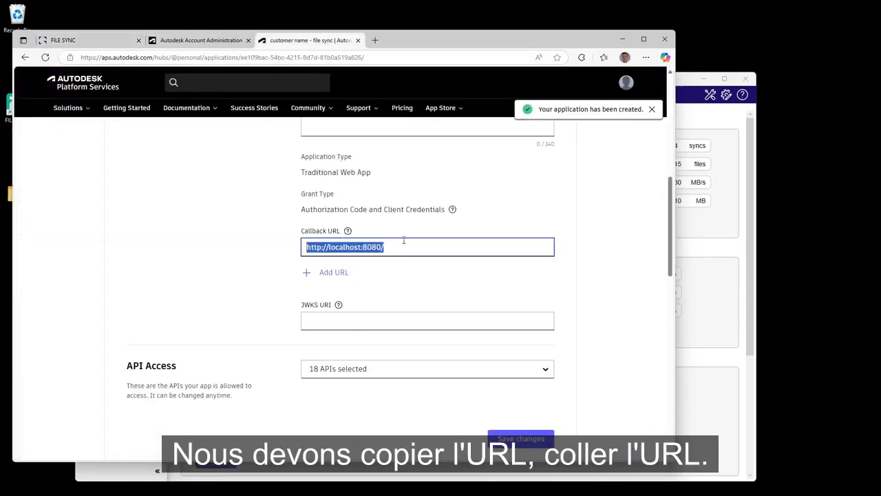
{"action": "key", "text": "ctrl+v"}
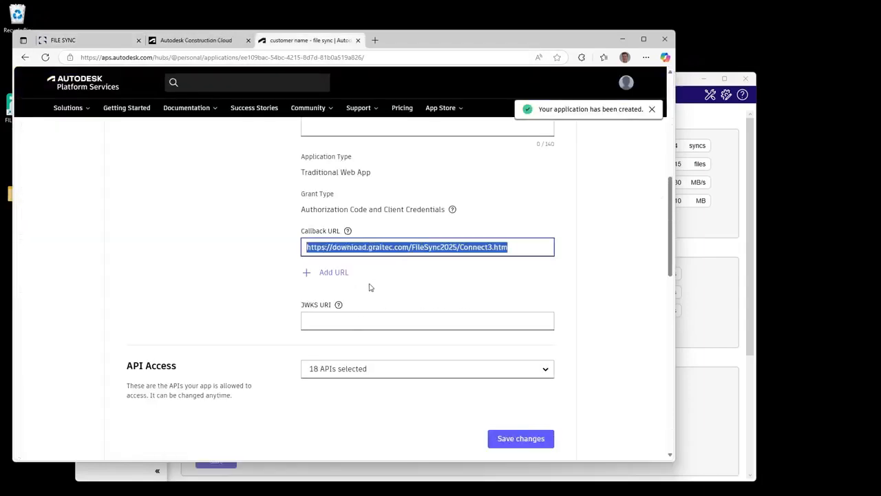
{"action": "left_click", "coordinate": [334, 272]}
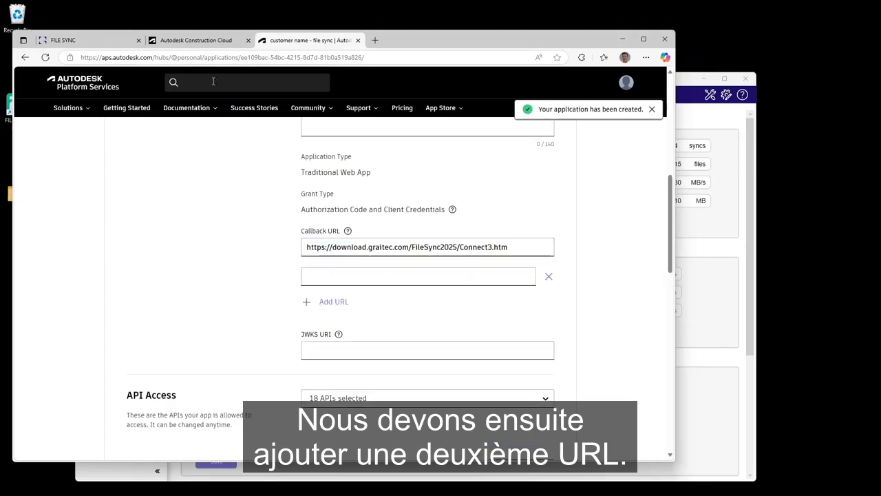
{"action": "left_click", "coordinate": [103, 41]}
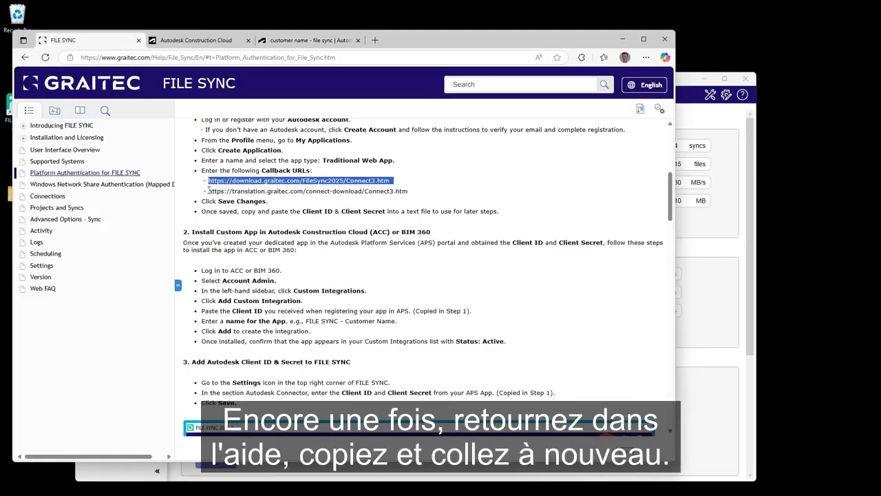
{"action": "left_click_drag", "start_coordinate": [208, 190], "coordinate": [409, 191]}
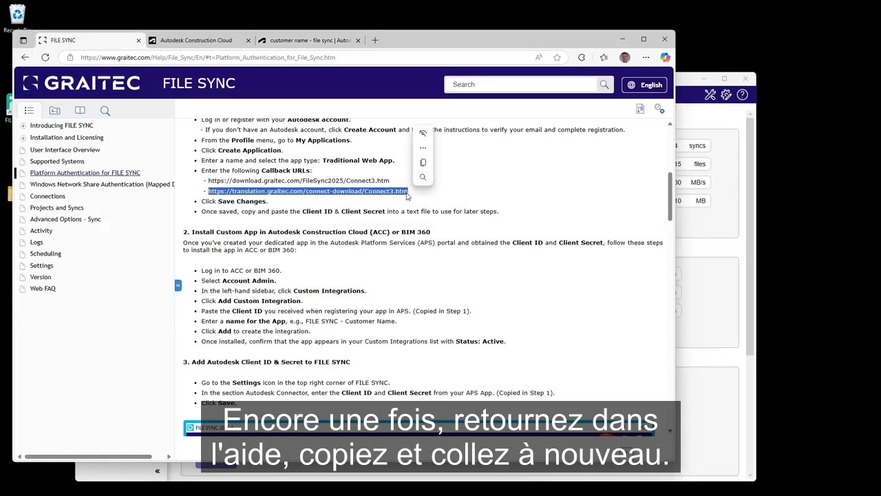
{"action": "key", "text": "ctrl+c"}
{"action": "left_click", "coordinate": [287, 41]}
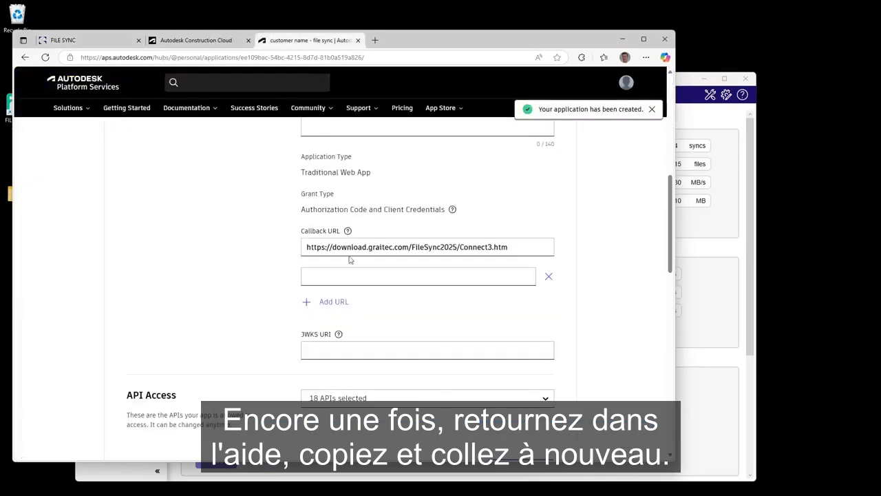
{"action": "left_click", "coordinate": [368, 276]}
{"action": "key", "text": "ctrl+v"}
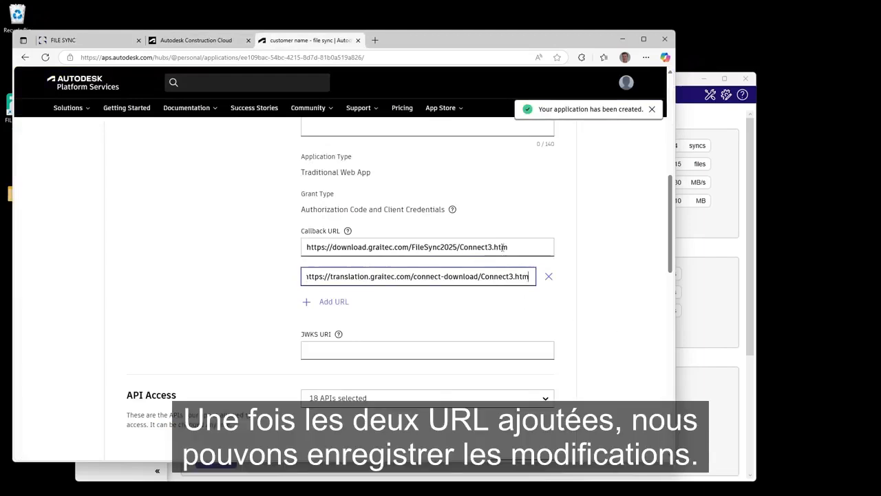
Check both callback URLs and save the application's changes.
{"action": "left_click_drag", "start_coordinate": [504, 248], "coordinate": [315, 261]}
{"action": "left_click_drag", "start_coordinate": [521, 277], "coordinate": [305, 277]}
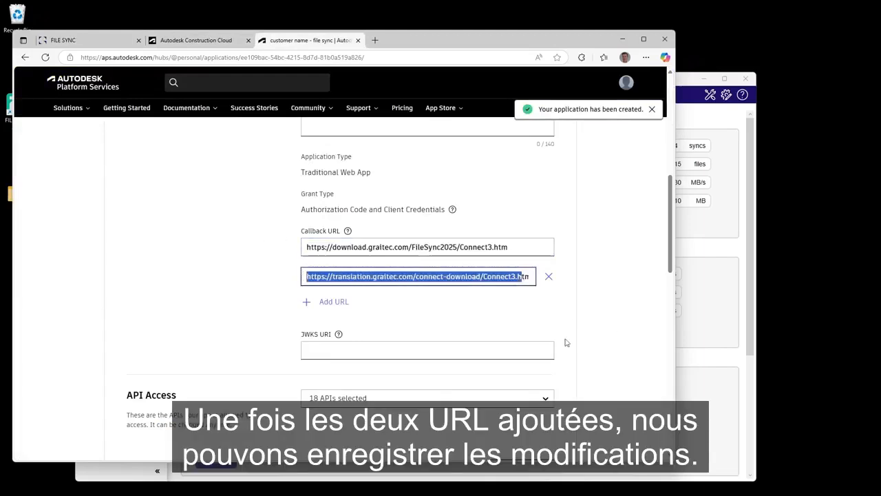
{"action": "scroll", "coordinate": [547, 354], "scroll_direction": "down", "scroll_amount": 8}
{"action": "scroll", "coordinate": [550, 342], "scroll_direction": "up", "scroll_amount": 2}
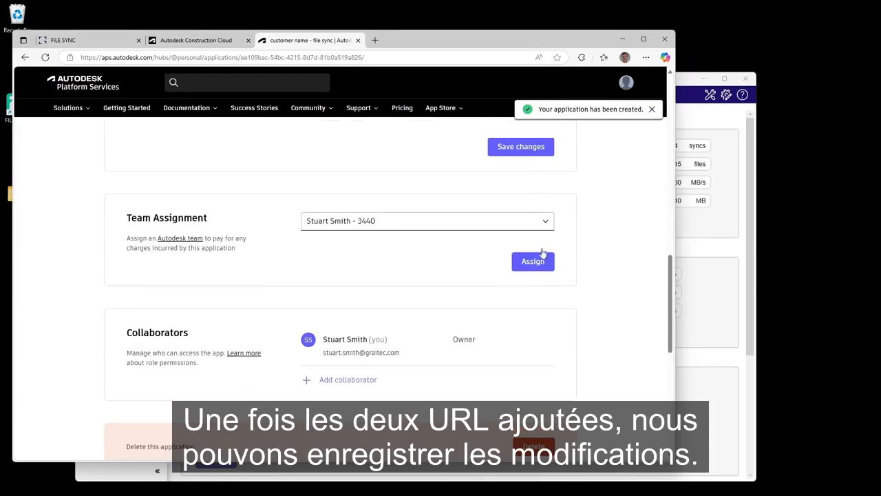
{"action": "left_click", "coordinate": [520, 147]}
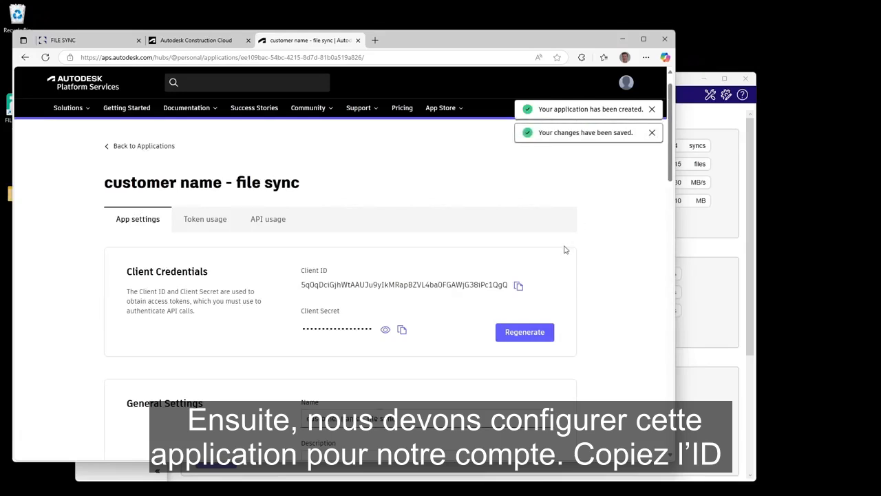
Copy the app's Client ID and paste it into a new custom integration in Construction Cloud Account Admin.
{"action": "left_click", "coordinate": [518, 286]}
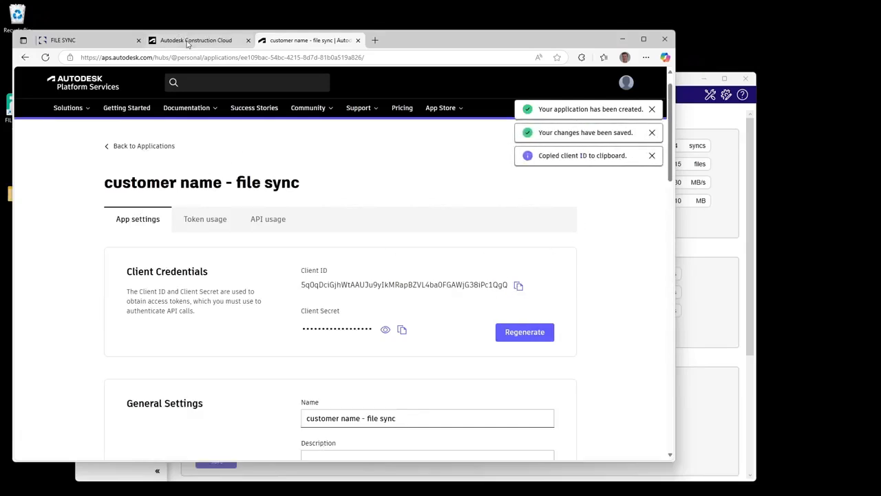
{"action": "left_click", "coordinate": [187, 42]}
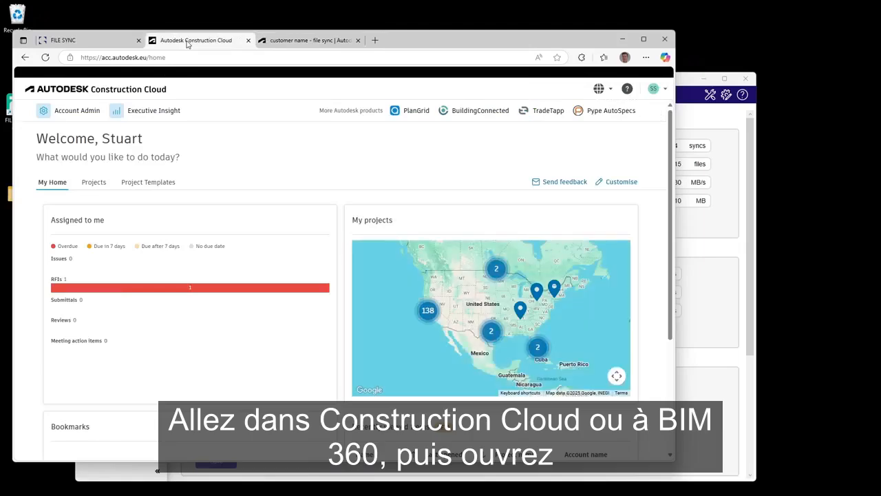
{"action": "left_click", "coordinate": [70, 110]}
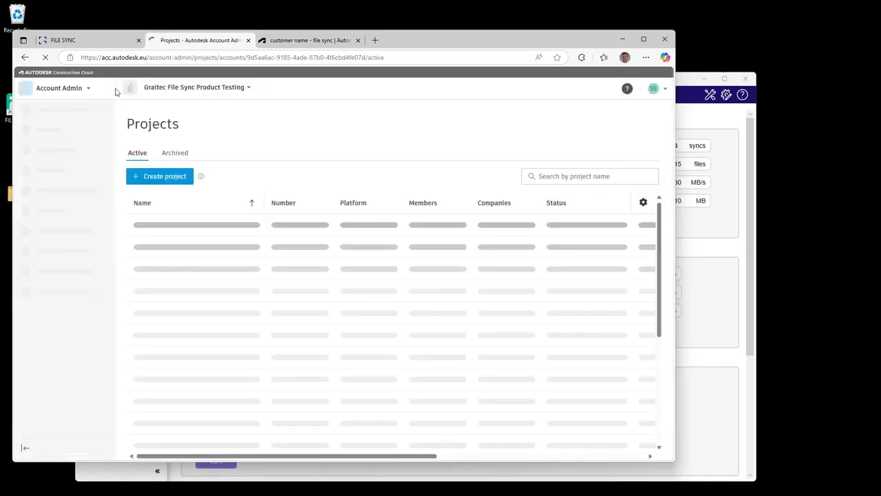
{"action": "left_click", "coordinate": [56, 273]}
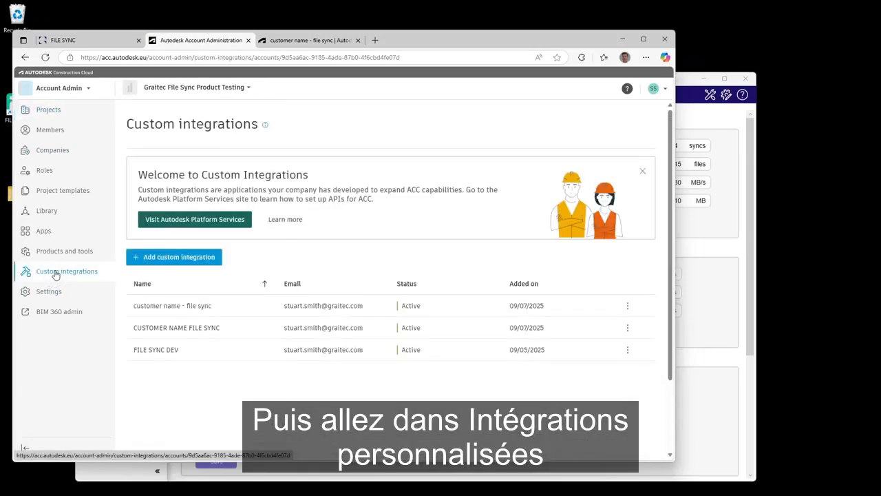
{"action": "left_click", "coordinate": [172, 256]}
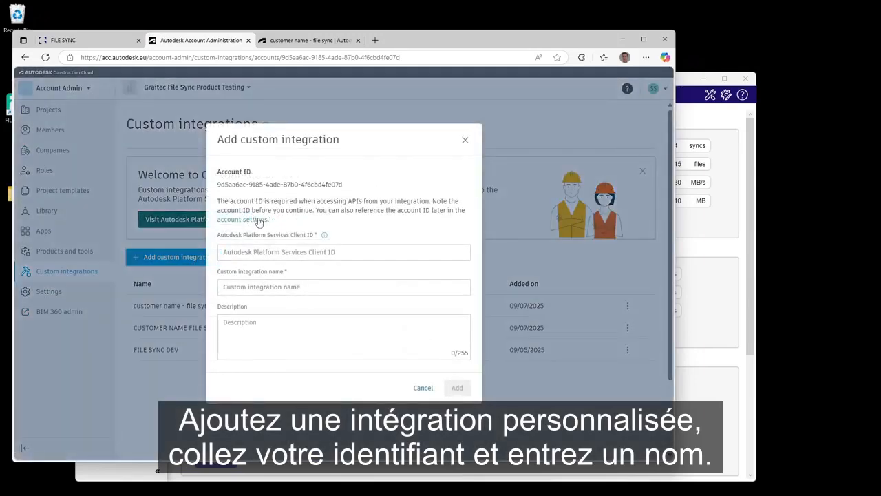
{"action": "left_click", "coordinate": [260, 251]}
{"action": "right_click", "coordinate": [272, 249]}
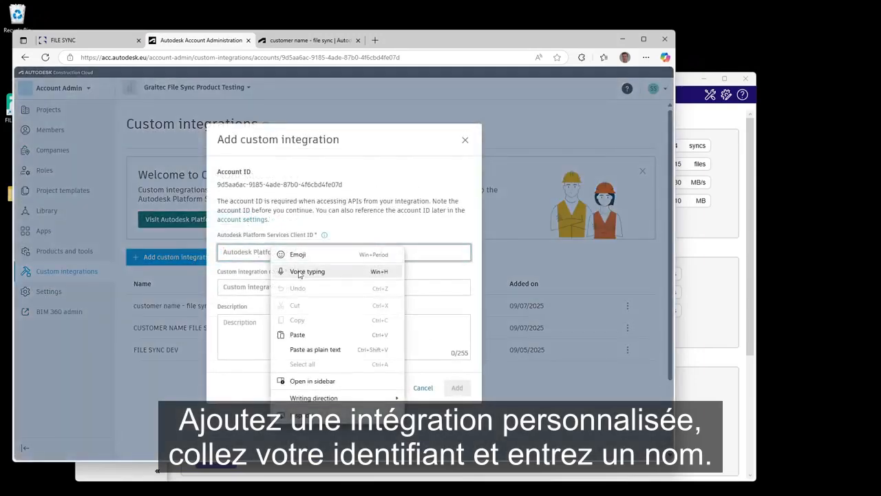
{"action": "left_click", "coordinate": [295, 334]}
Name the custom integration "example customer - file sync" and add it.
{"action": "left_click", "coordinate": [286, 288]}
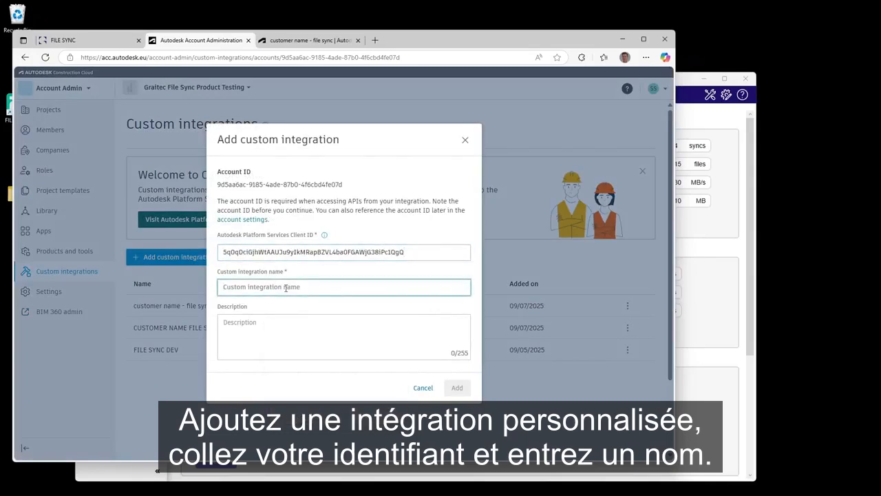
{"action": "type", "text": "example customer - "}
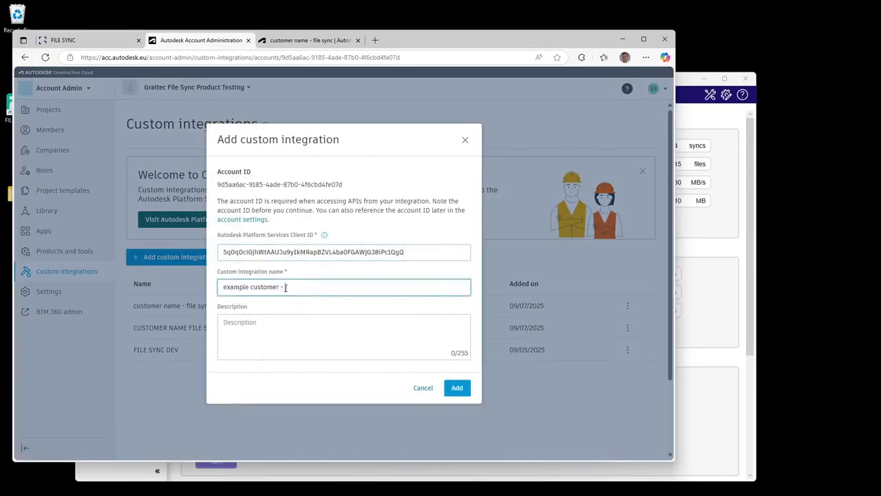
{"action": "type", "text": "file sync 2"}
{"action": "left_click", "coordinate": [454, 389]}
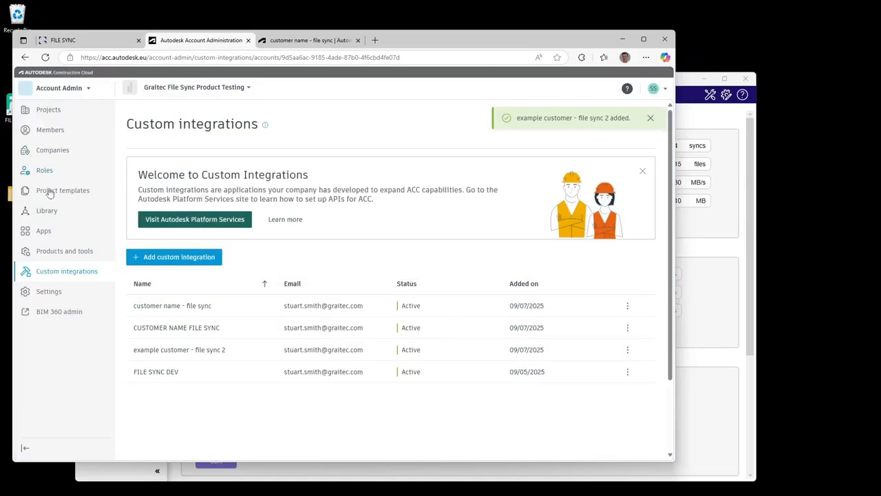
Uninstall the Graitec File Sync app from My Apps in the account's App gallery.
{"action": "left_click", "coordinate": [44, 233]}
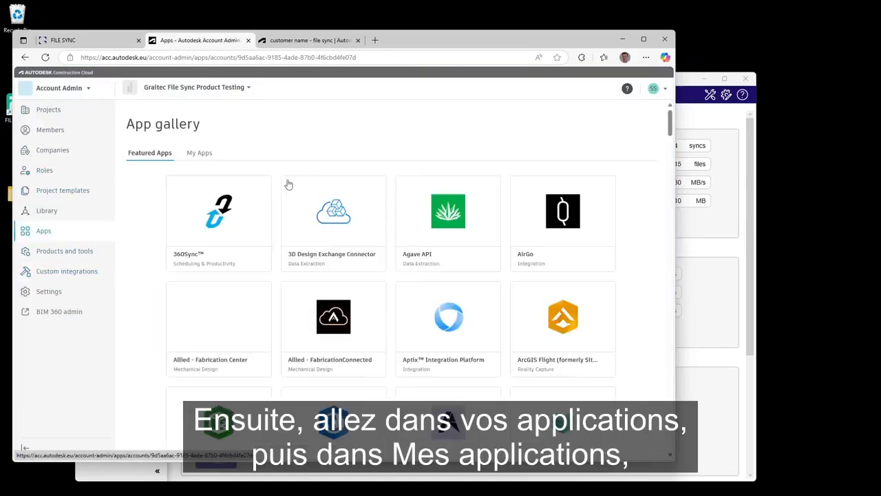
{"action": "left_click", "coordinate": [199, 153]}
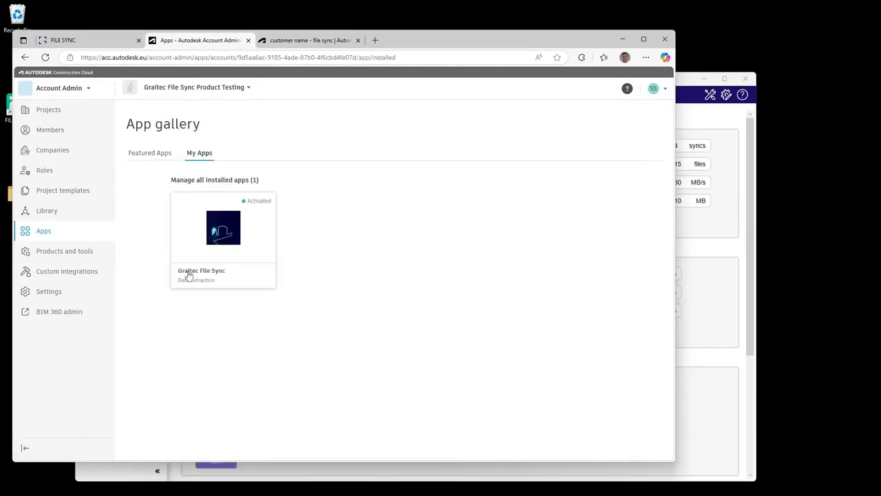
{"action": "left_click", "coordinate": [223, 249]}
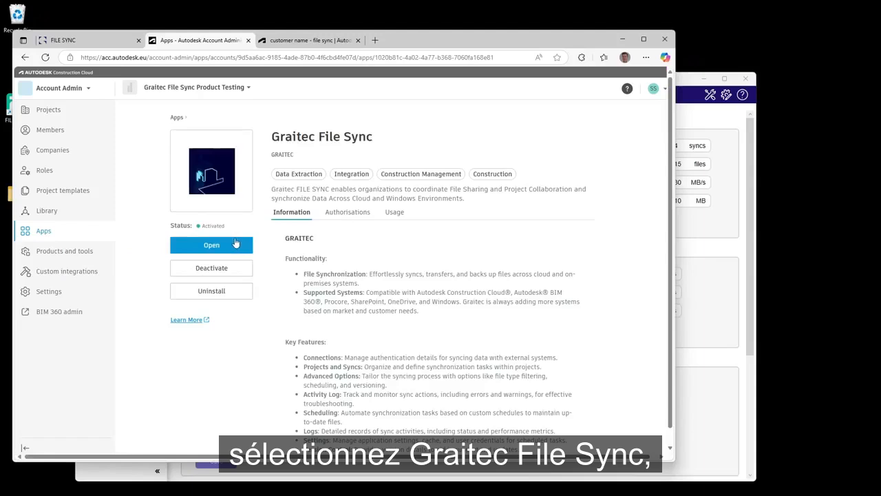
{"action": "left_click", "coordinate": [213, 296]}
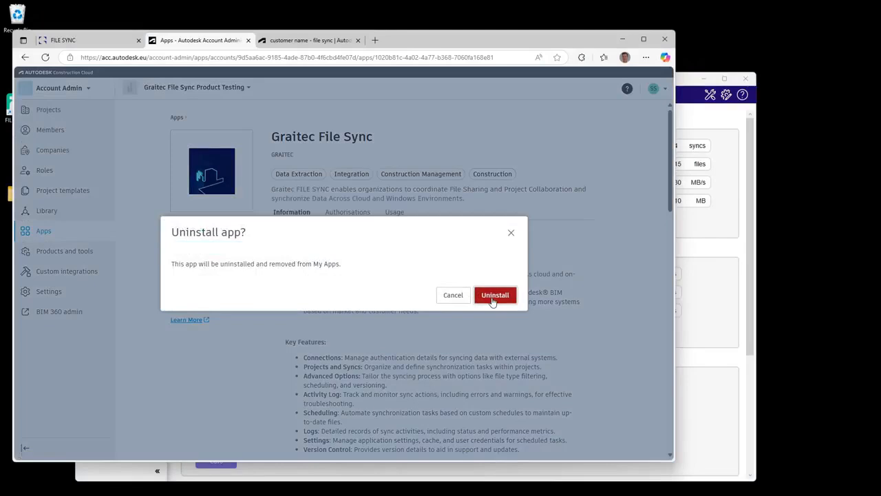
{"action": "left_click", "coordinate": [494, 295]}
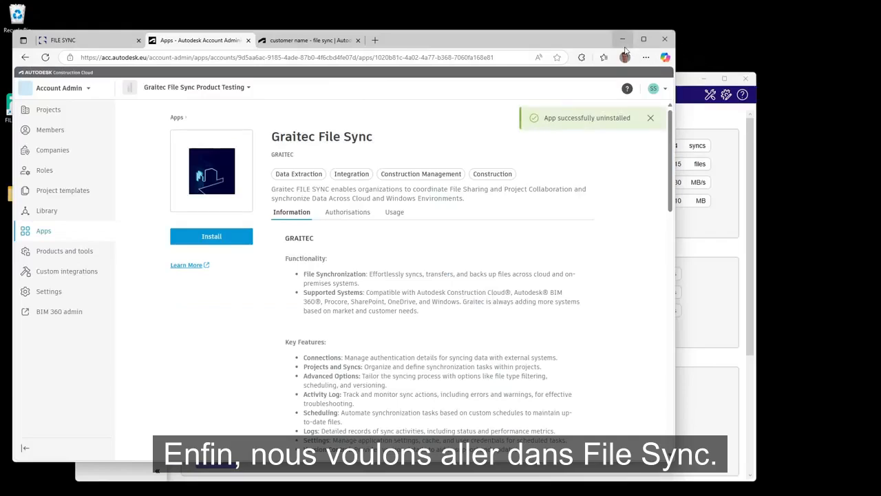
Paste the Client ID into the Autodesk Client Id field of the Autodesk Connector settings in FILE SYNC.
{"action": "left_click", "coordinate": [728, 130]}
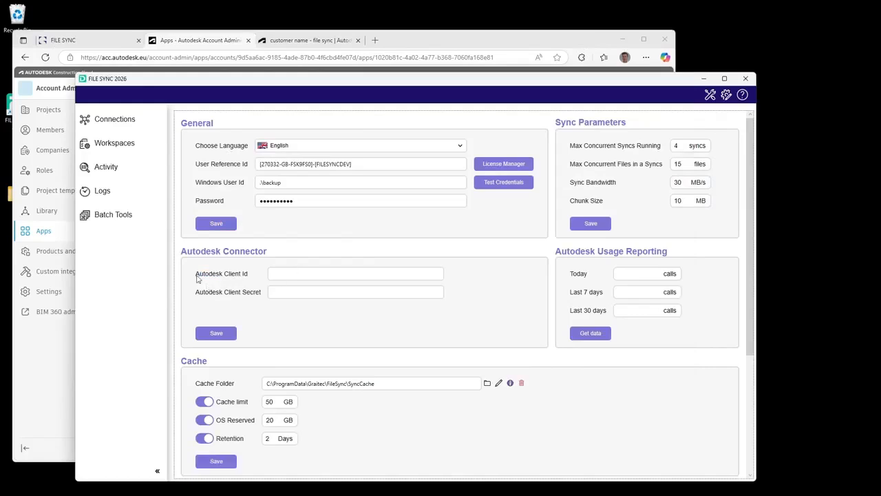
{"action": "right_click", "coordinate": [282, 275]}
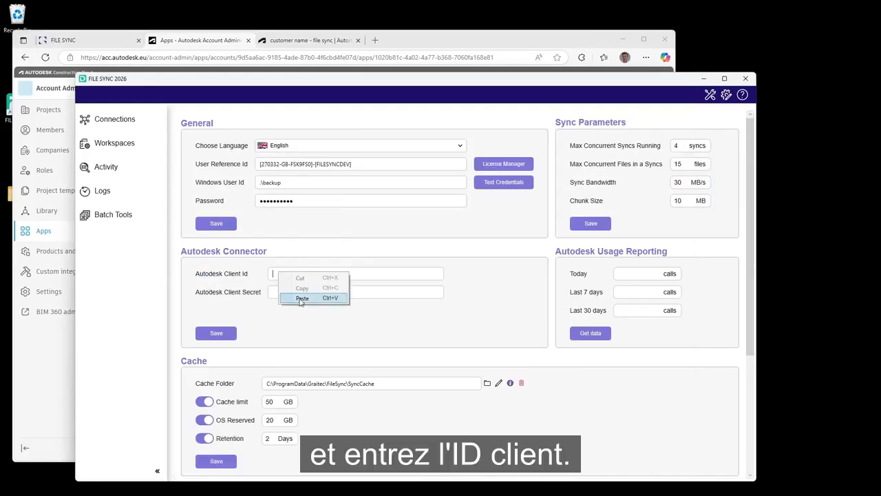
{"action": "left_click", "coordinate": [299, 296]}
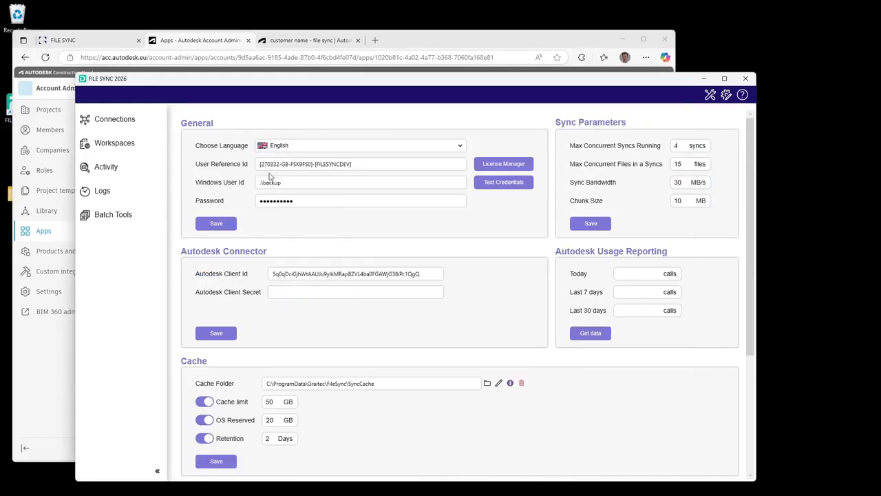
Copy the APS app's client secret, paste it into Autodesk Client Secret, and save the Autodesk Connector settings.
{"action": "left_click", "coordinate": [301, 42]}
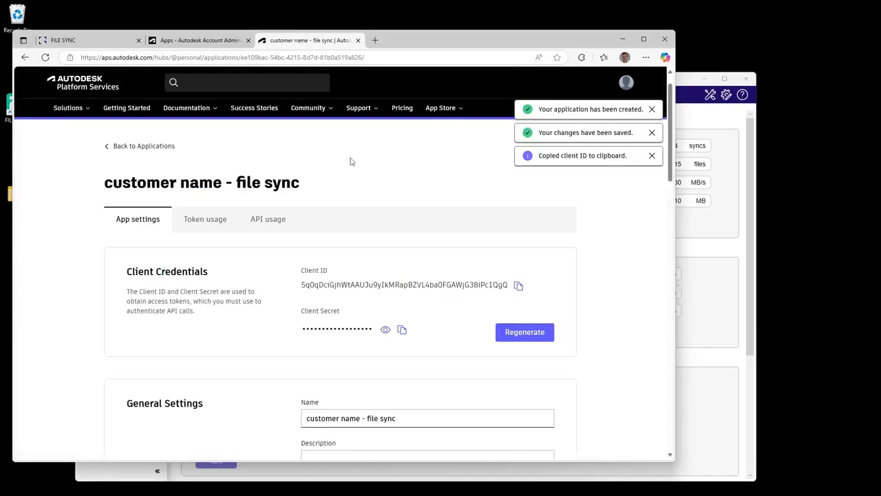
{"action": "left_click", "coordinate": [402, 331]}
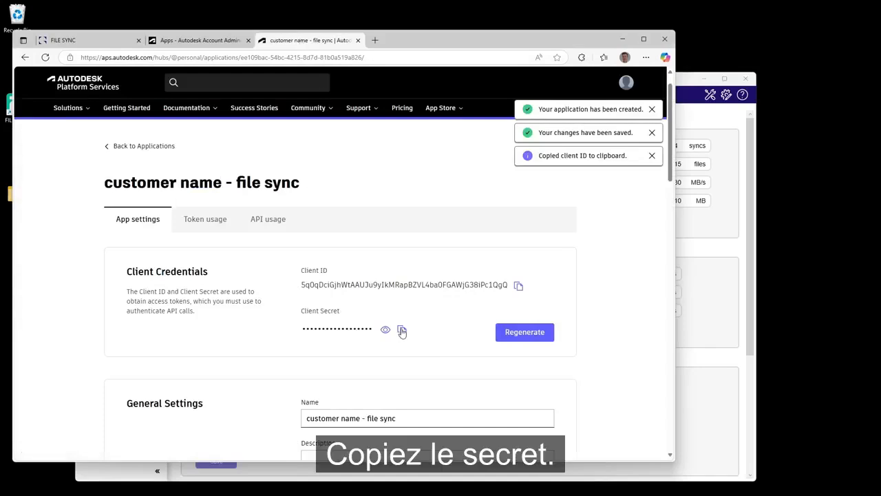
{"action": "left_click", "coordinate": [713, 261]}
{"action": "right_click", "coordinate": [290, 294]}
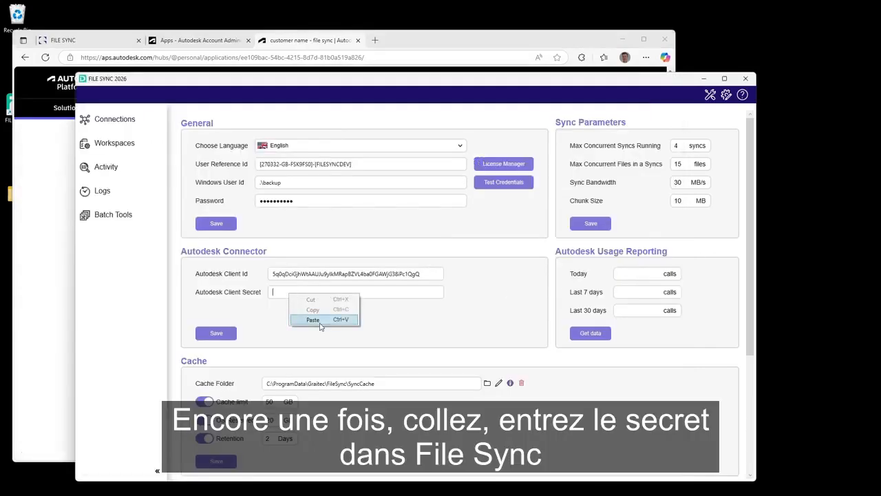
{"action": "left_click", "coordinate": [314, 318]}
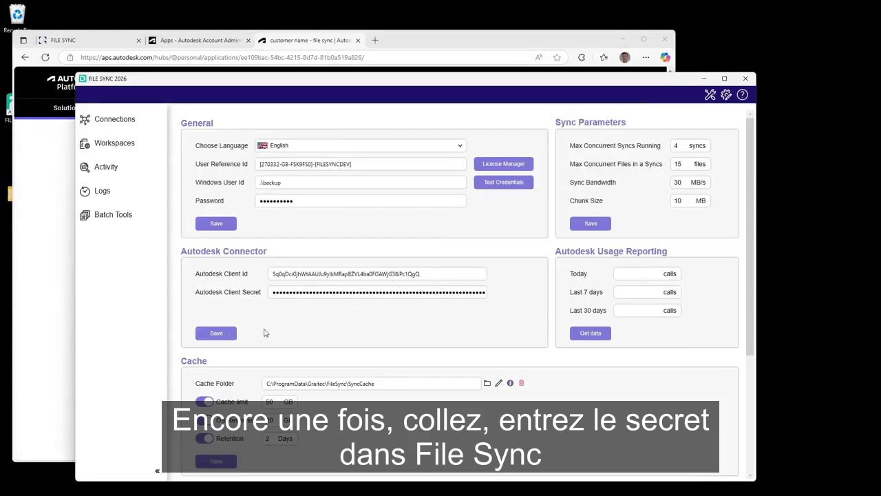
{"action": "left_click", "coordinate": [216, 335]}
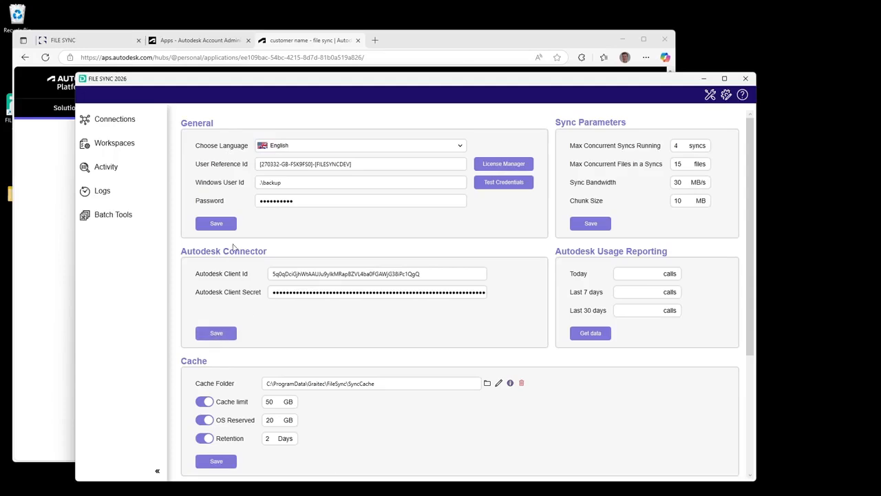
Open the Connections list in FILE SYNC.
{"action": "left_click", "coordinate": [128, 116]}
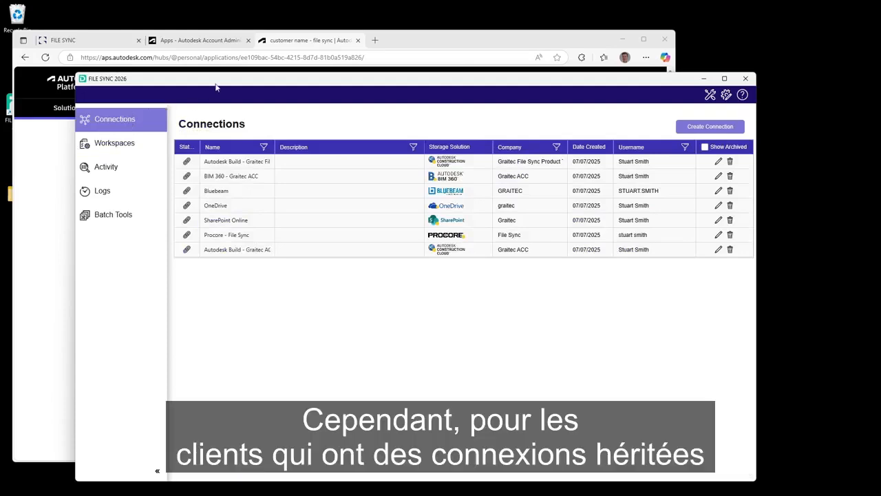
{"action": "left_click_drag", "start_coordinate": [216, 82], "coordinate": [196, 58]}
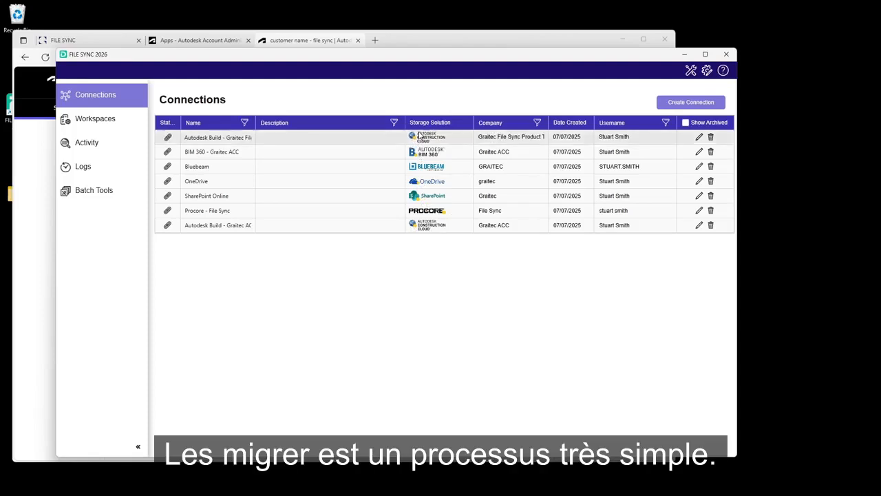
Reconnect the first Autodesk Build connection, choosing to update it to the new Autodesk connector.
{"action": "left_click", "coordinate": [698, 138]}
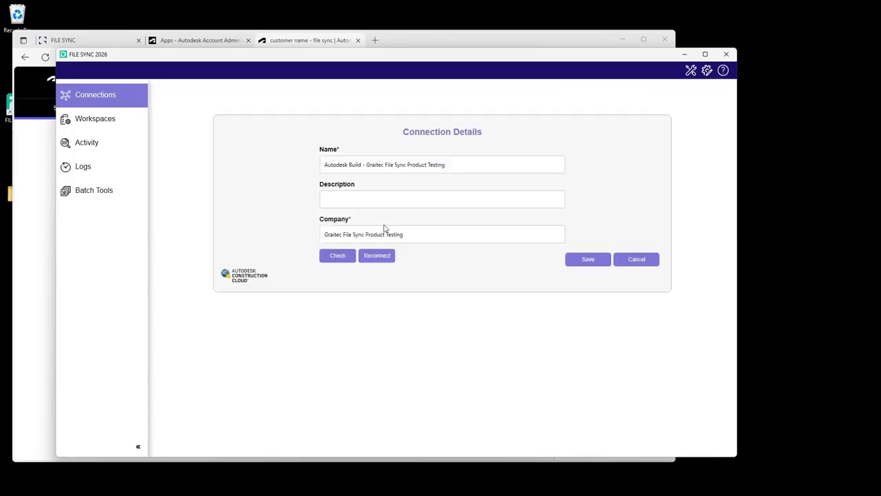
{"action": "left_click", "coordinate": [375, 255]}
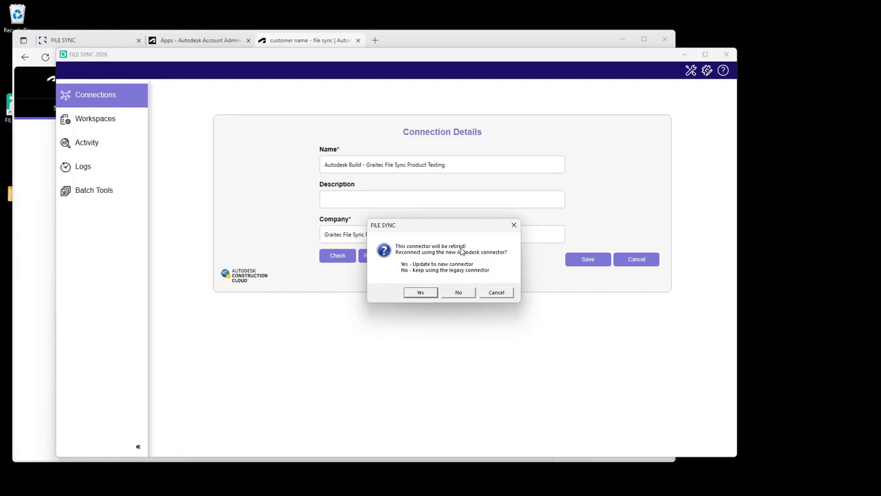
{"action": "left_click", "coordinate": [420, 293]}
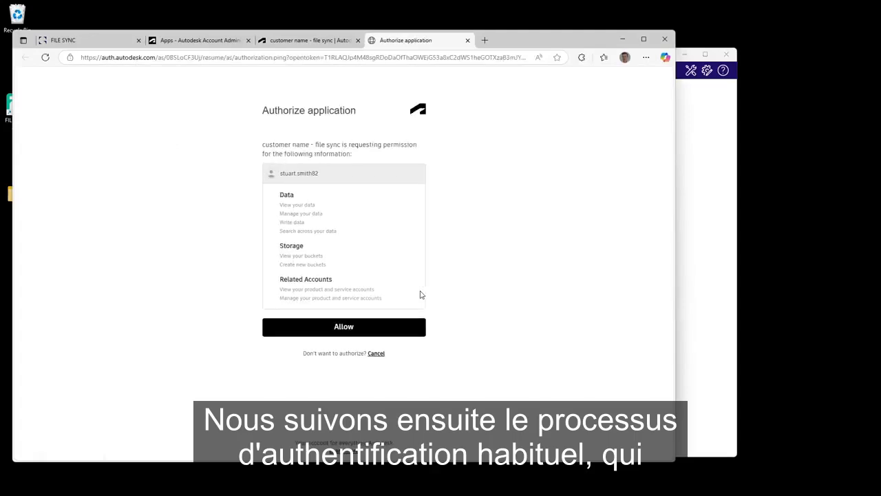
Allow the application authorization in the browser, then save the connection details in FILE SYNC.
{"action": "left_click", "coordinate": [344, 336]}
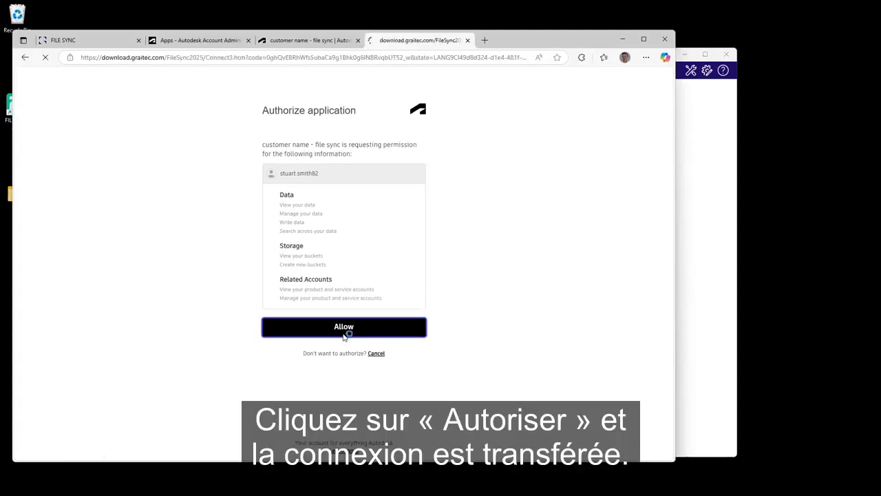
{"action": "left_click", "coordinate": [622, 39]}
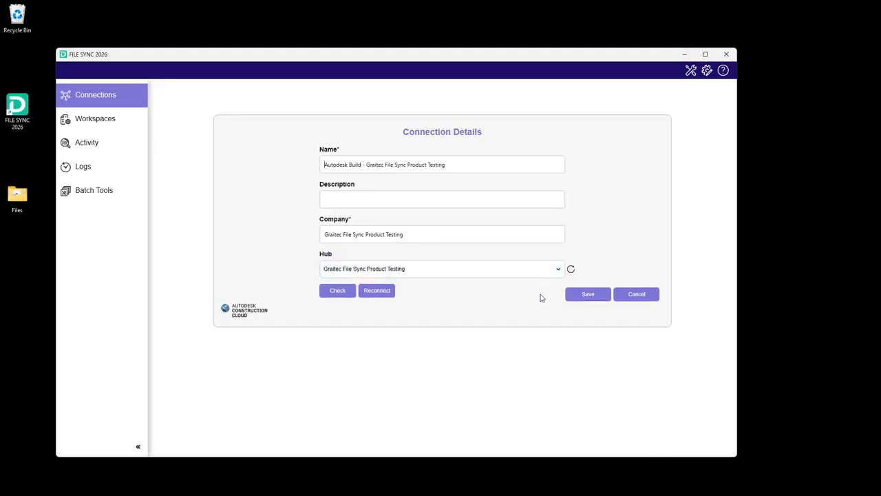
{"action": "left_click", "coordinate": [585, 294]}
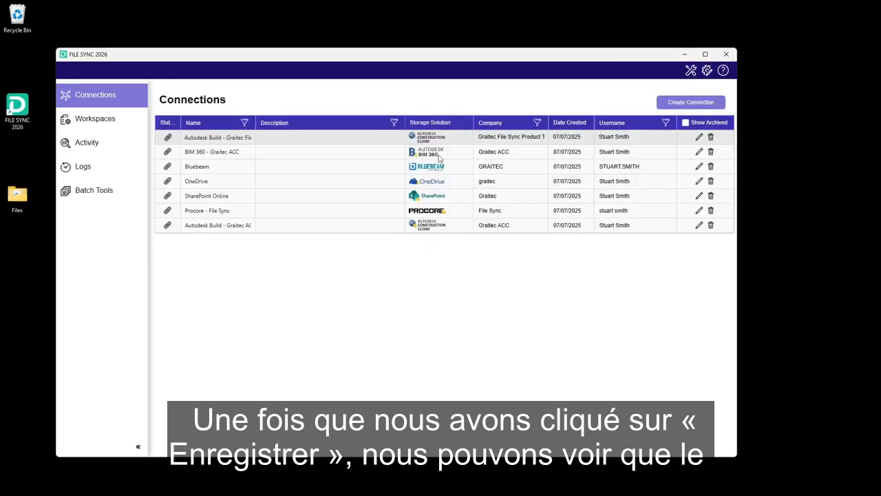